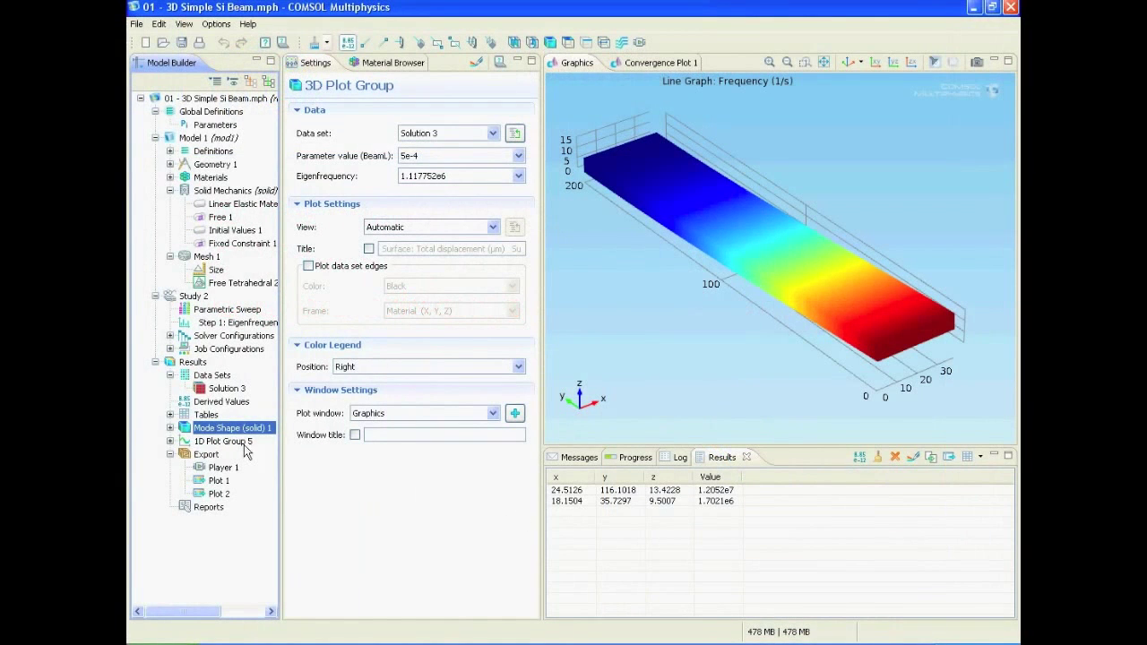
Step: Add 1D Plot Group 6 under Results and bring up its context menu
right_click(190, 364)
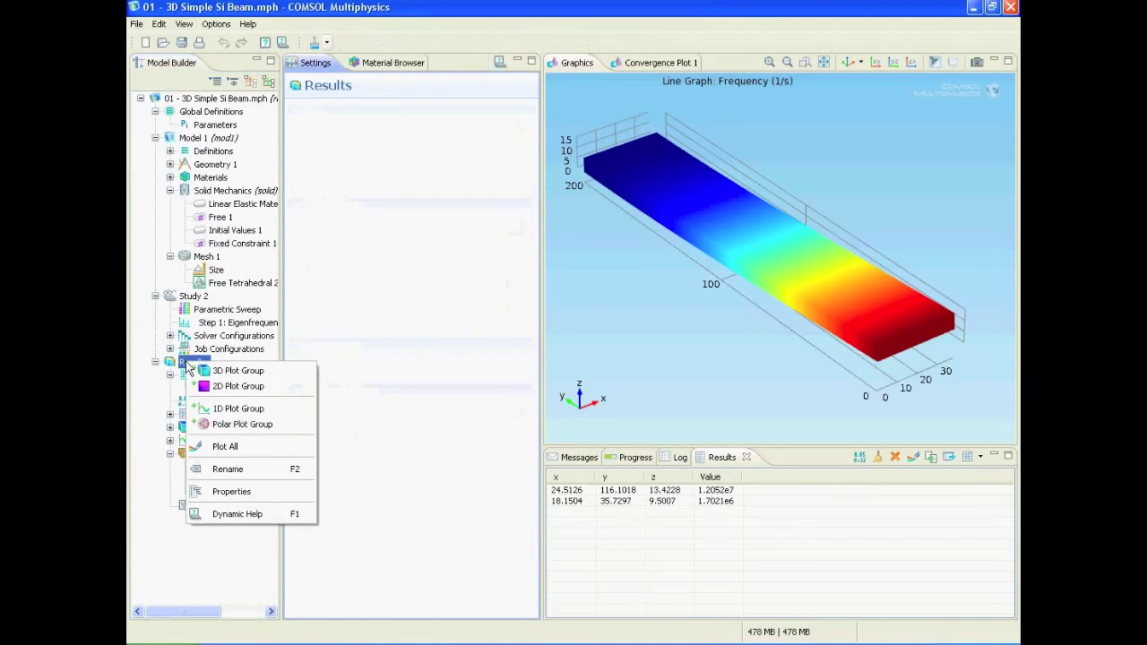
left_click(246, 412)
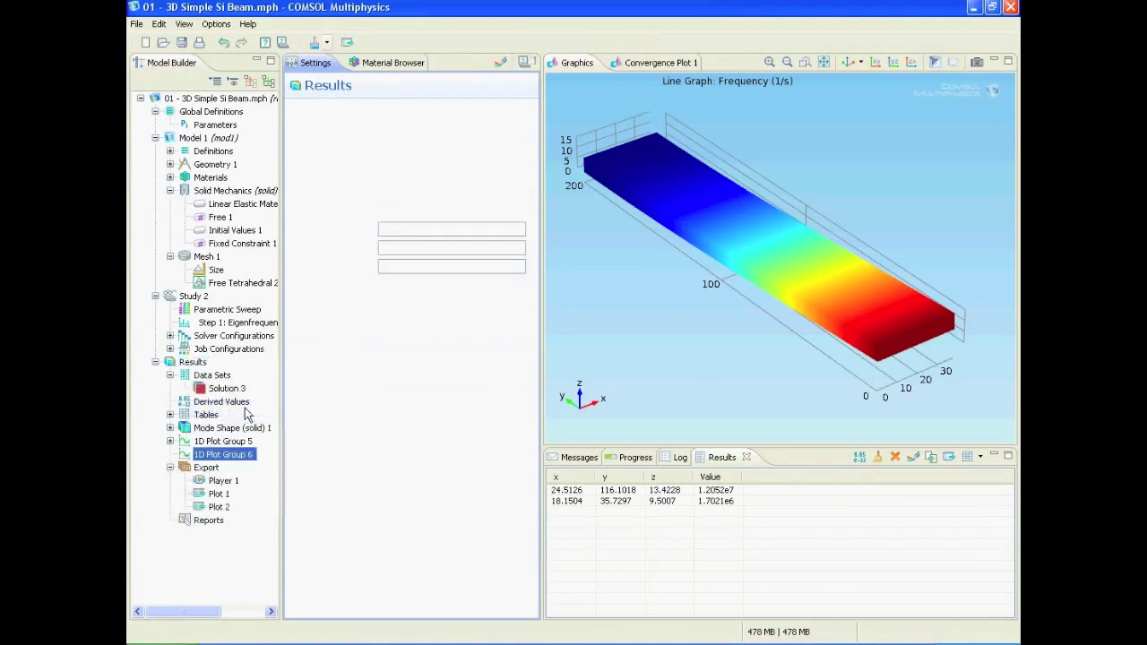
right_click(246, 456)
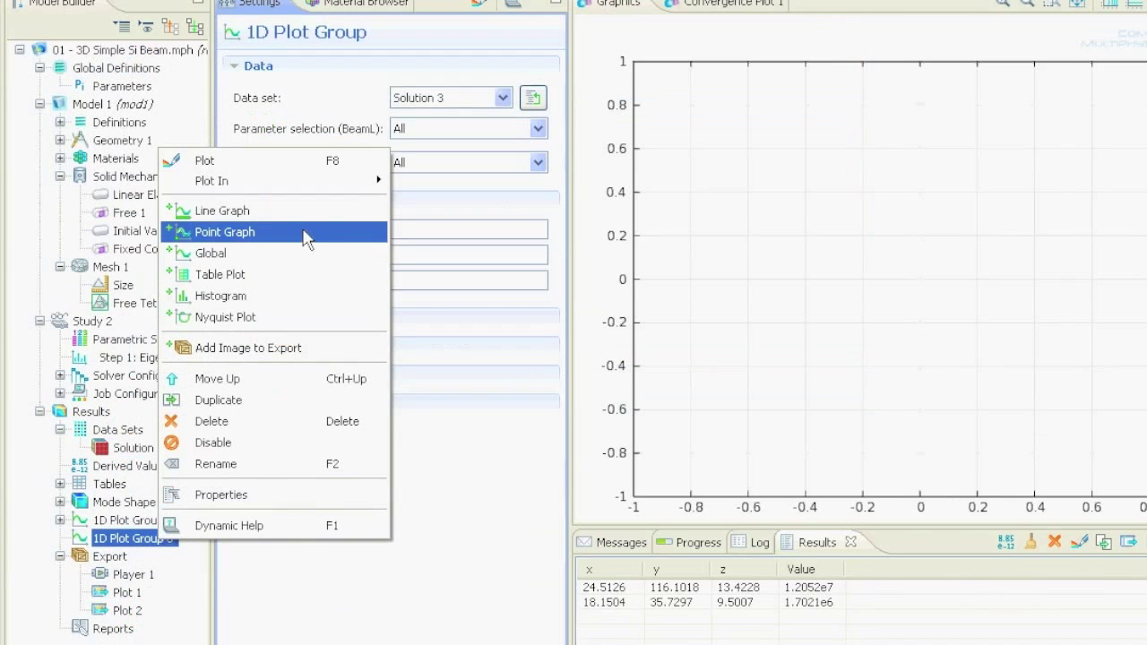
Step: Add Point Graph 1 reading Solution 3, with BeamL values from the list and all eigenfrequencies
left_click(305, 232)
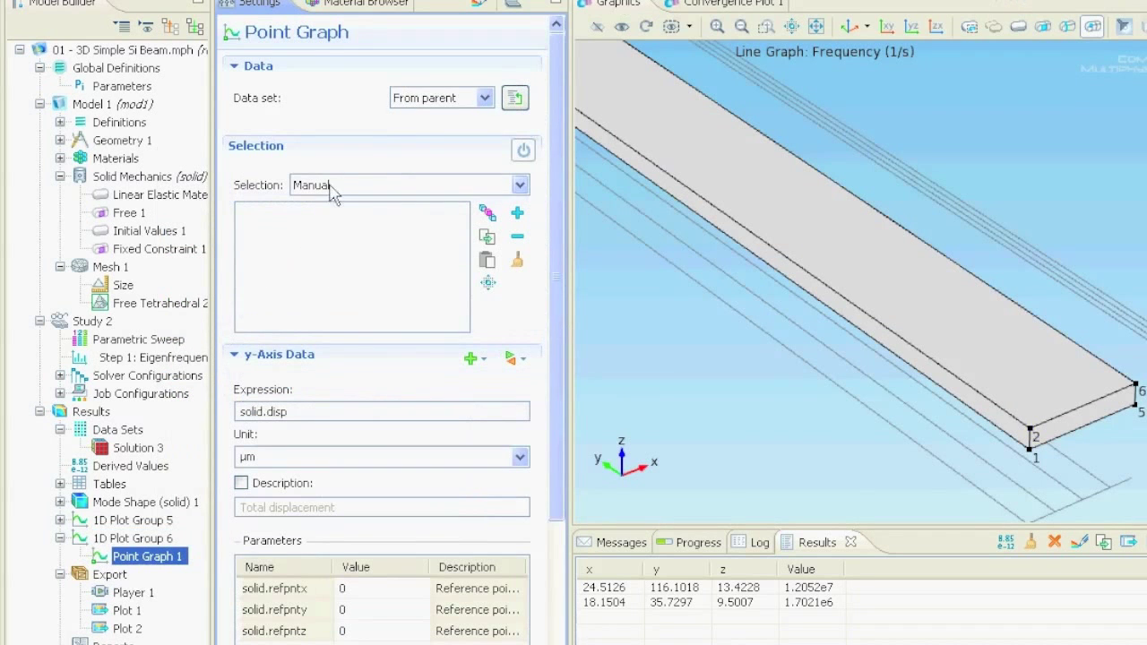
left_click(457, 105)
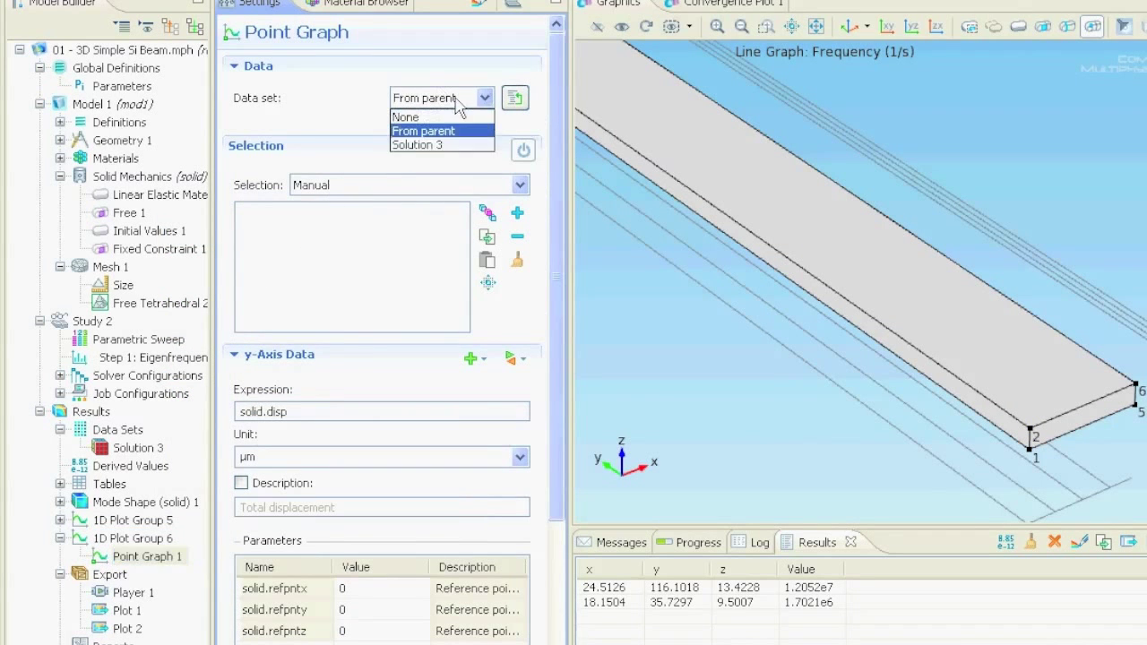
left_click(472, 144)
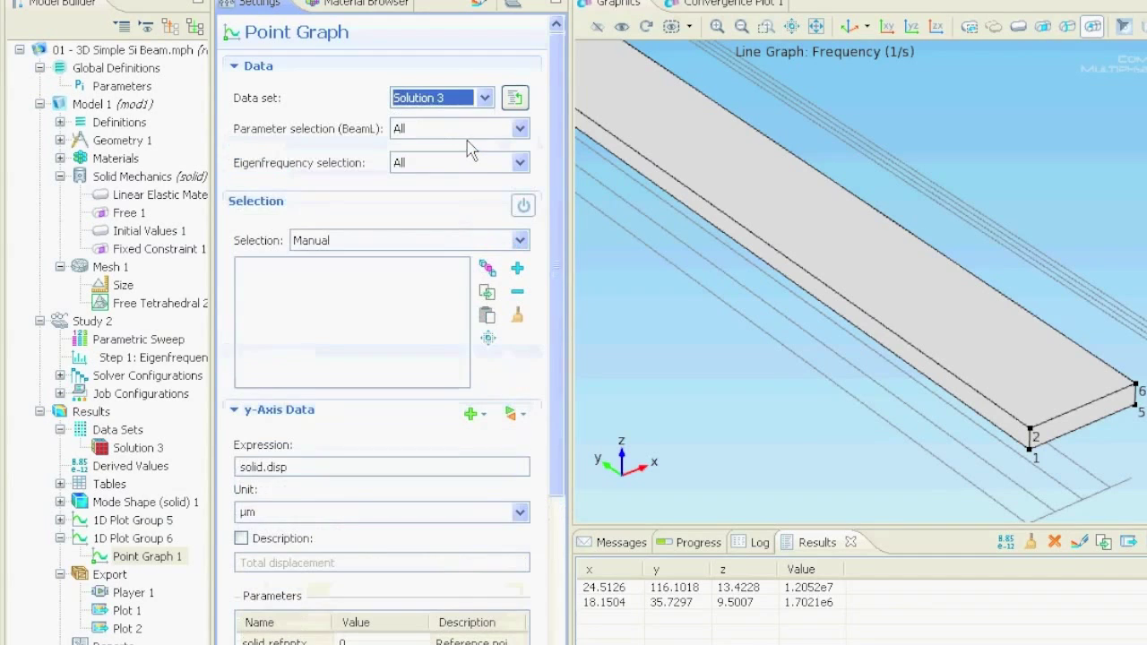
left_click(519, 129)
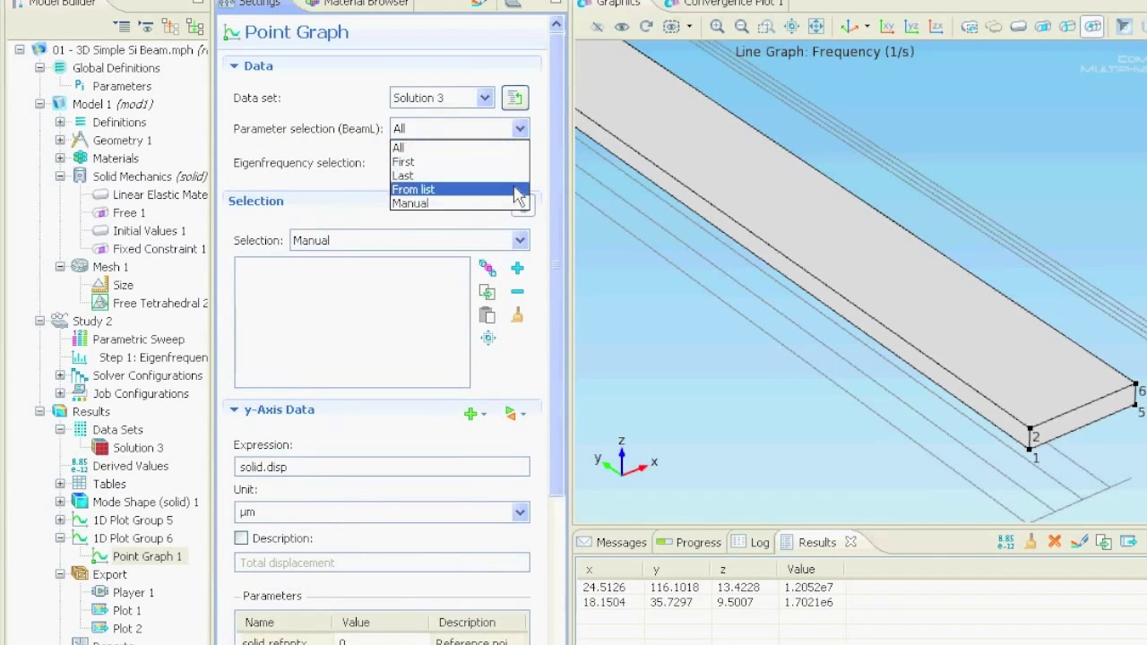
left_click(518, 189)
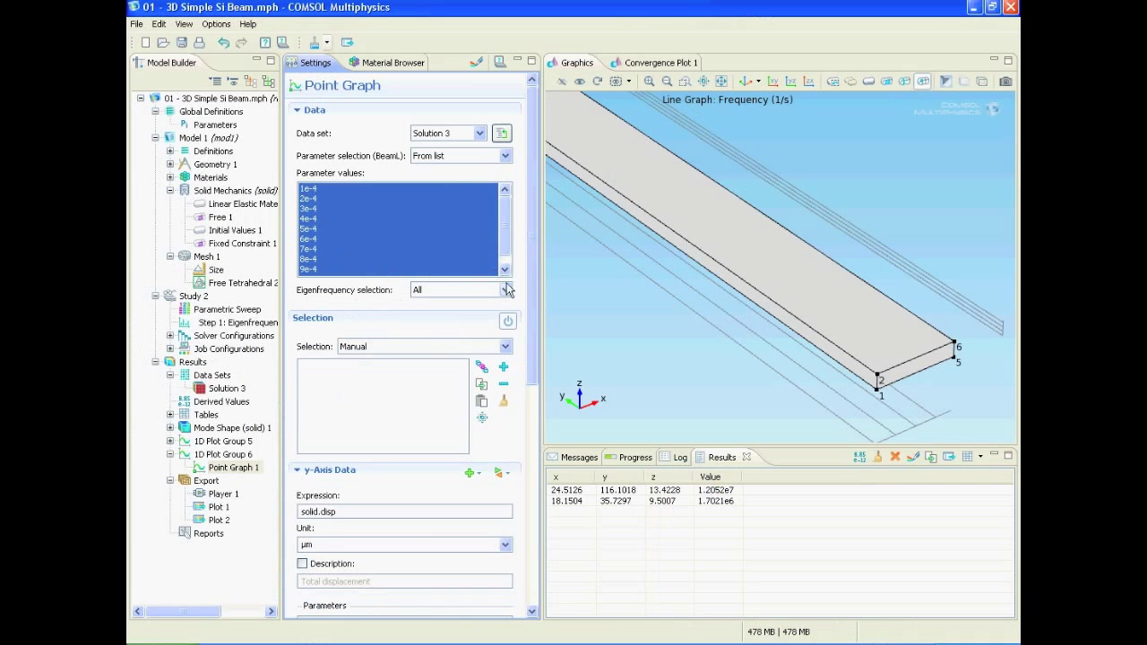
left_click(612, 315)
left_click(506, 292)
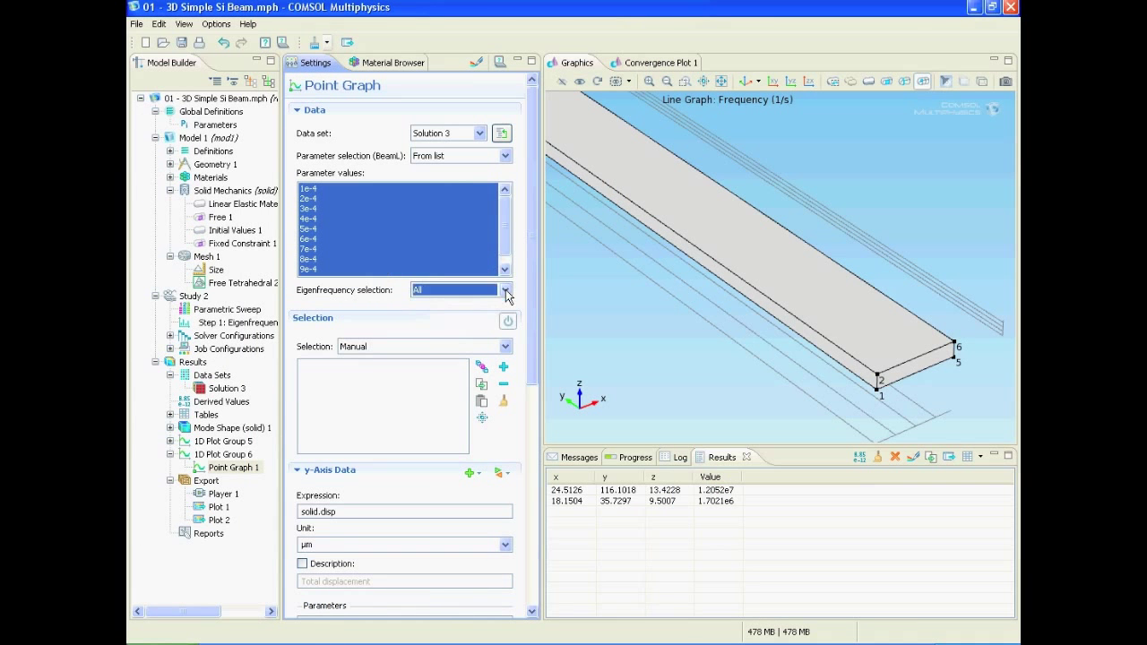
left_click(506, 346)
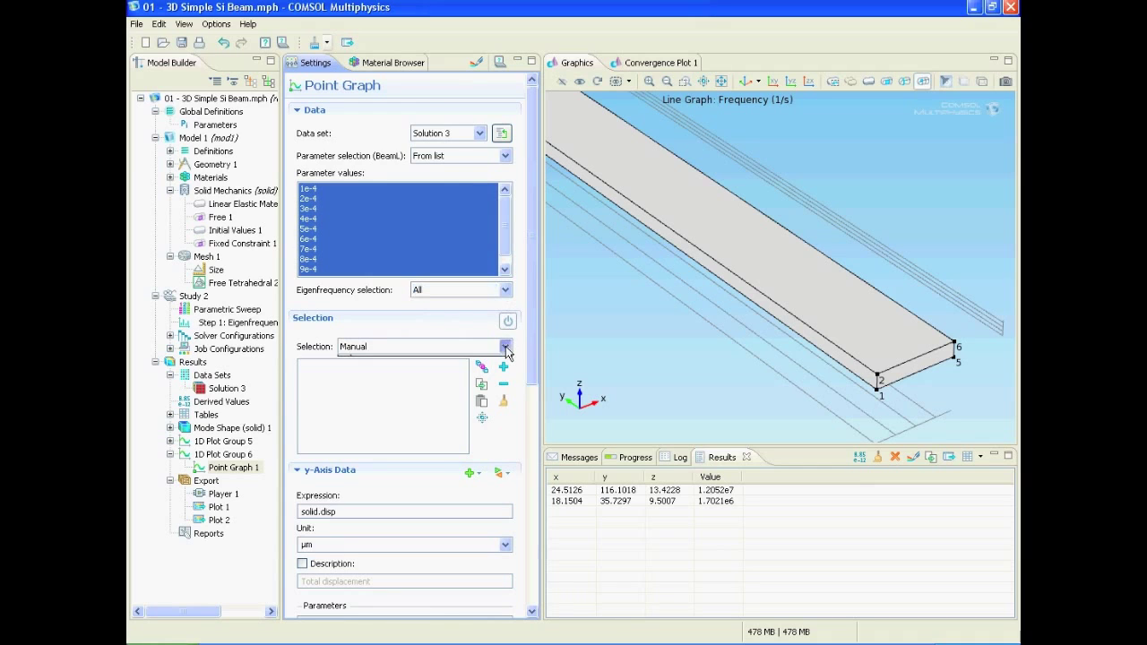
Step: Keep manual selection and evaluate the point graph at vertex point 2 at the beam's end
left_click(507, 351)
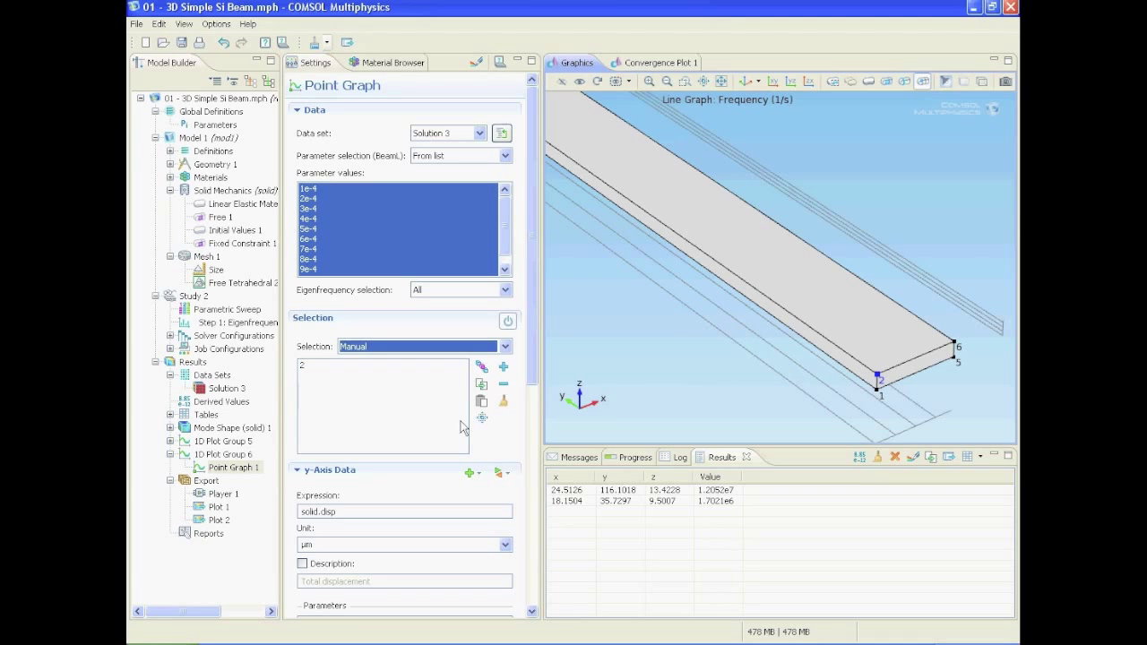
left_click(534, 381)
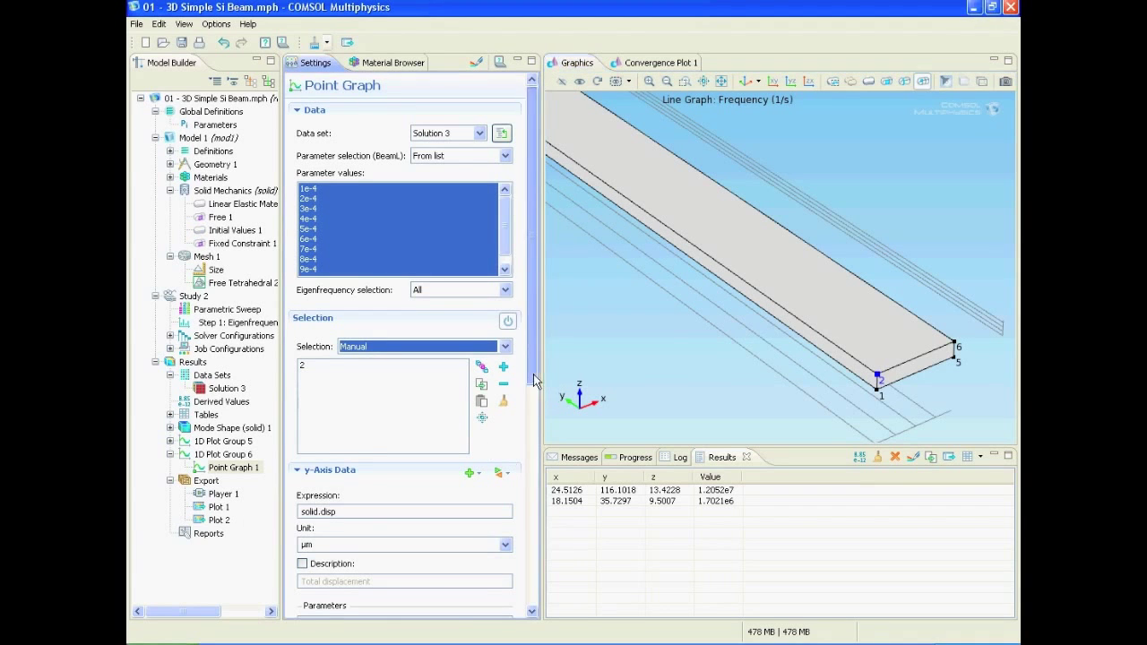
scroll(479, 402, "down", 10)
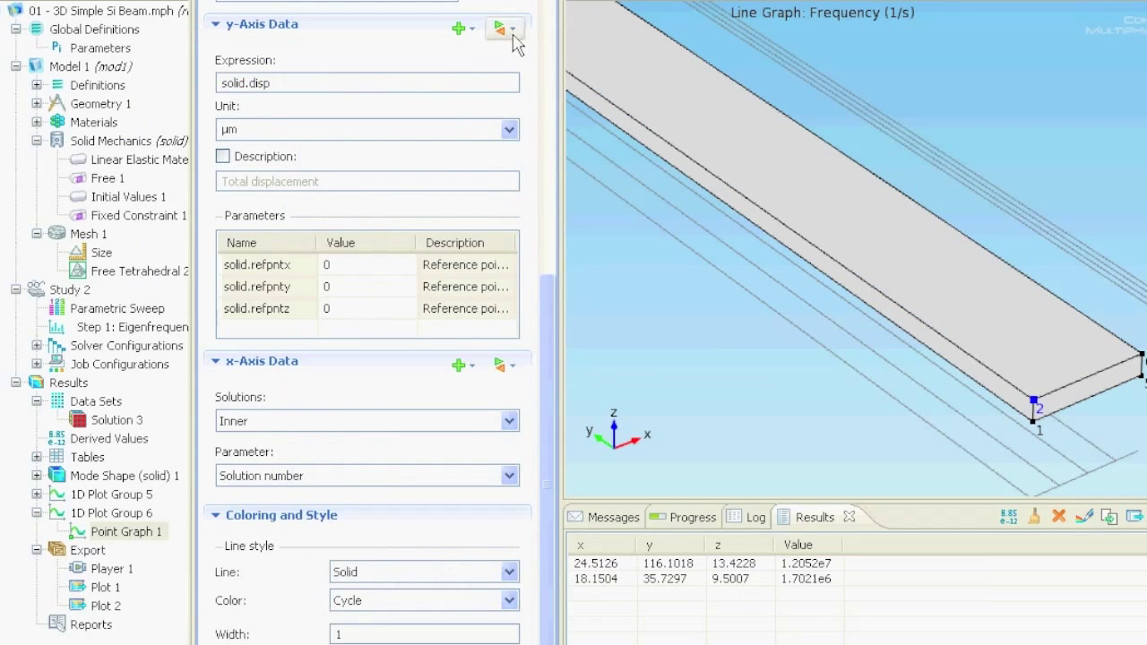
Step: Set the point graph's y-axis to the solver Frequency (freq)
left_click(511, 29)
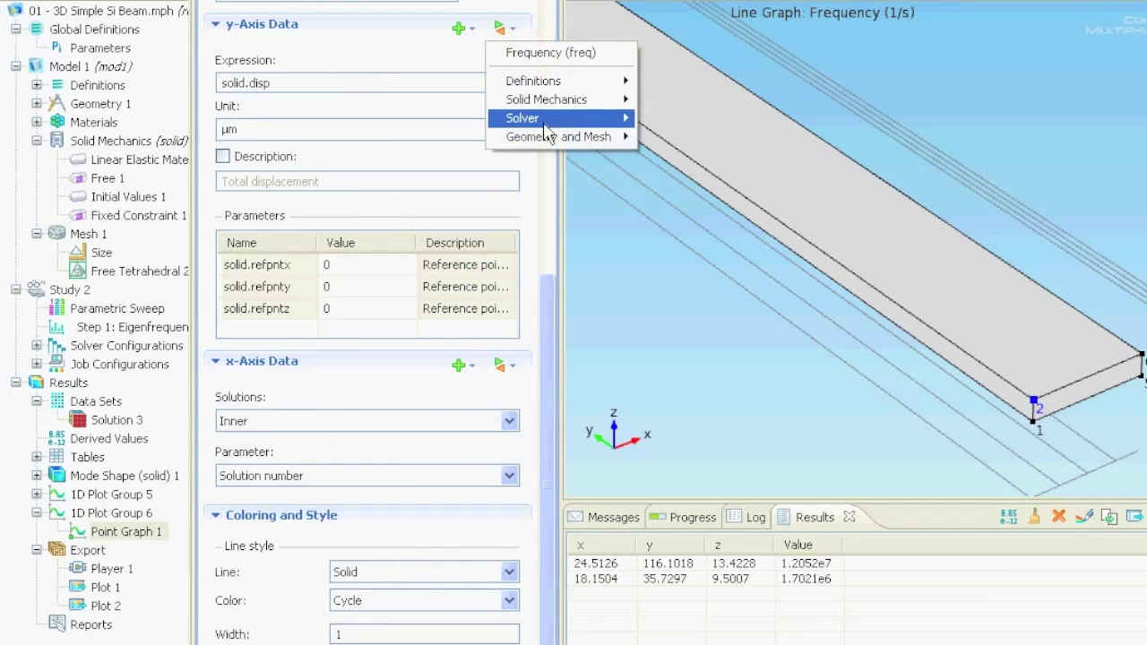
mouse_move(562, 124)
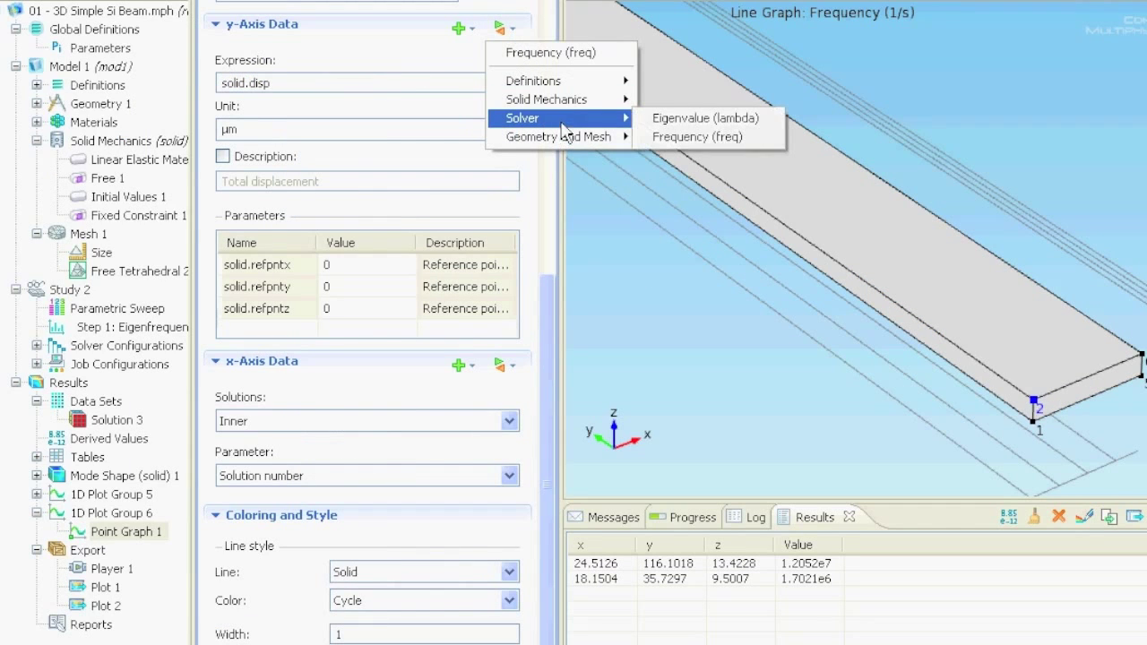
left_click(764, 144)
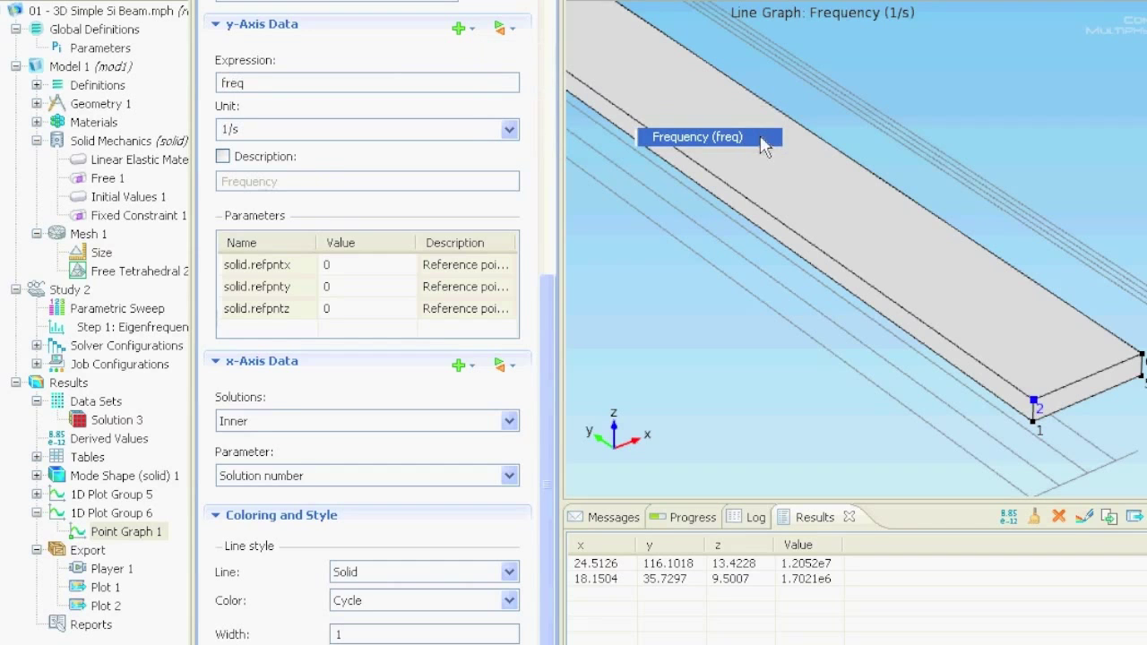
Step: Keep Inner solutions and set the x-axis parameter to the expression BeamL
left_click(485, 429)
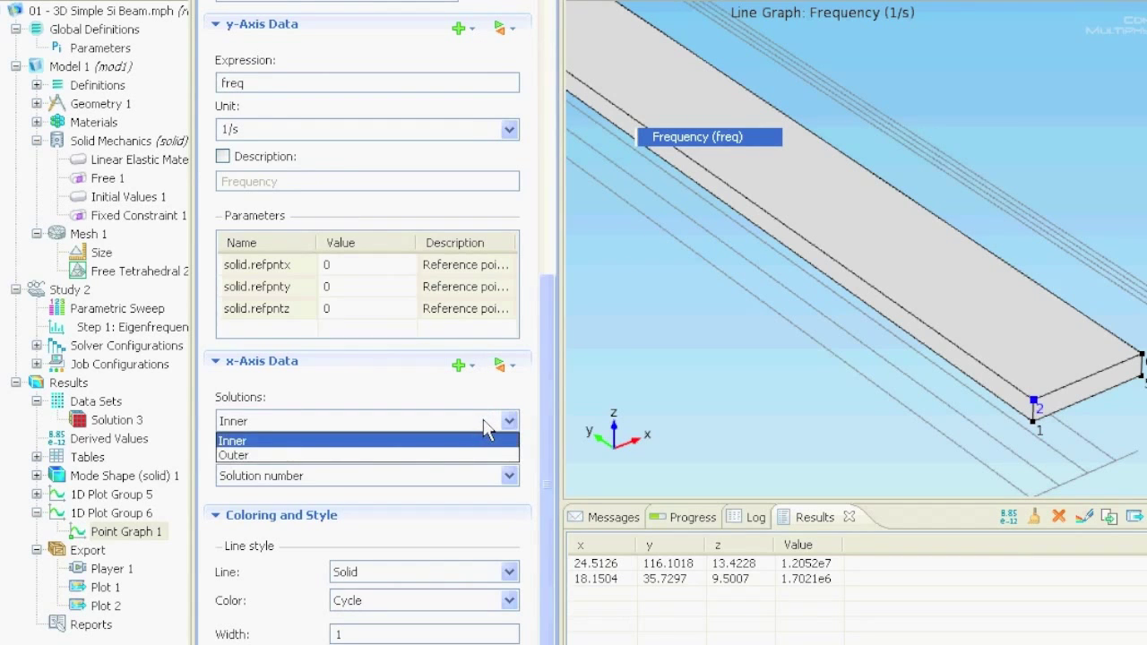
left_click(485, 429)
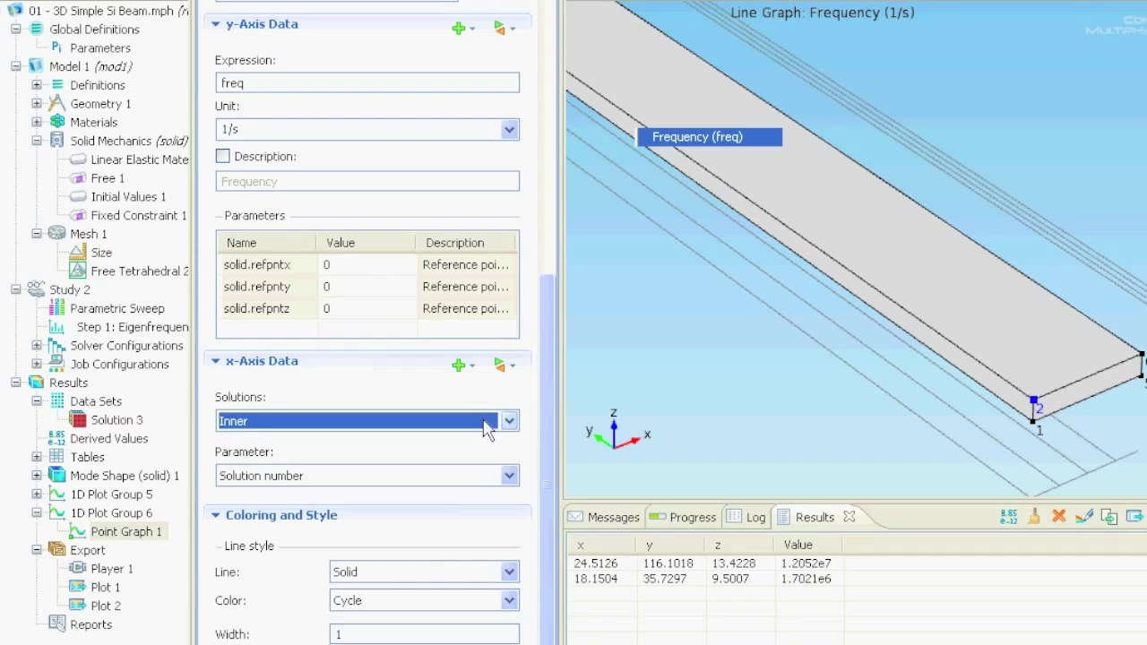
left_click(459, 481)
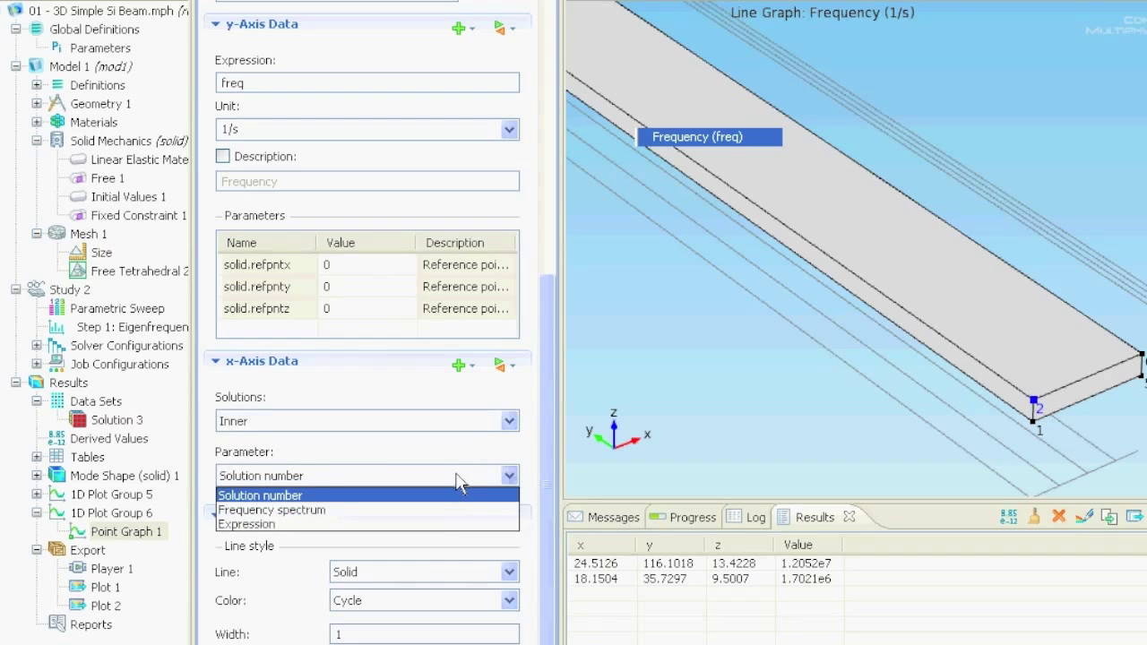
left_click(431, 524)
double_click(425, 524)
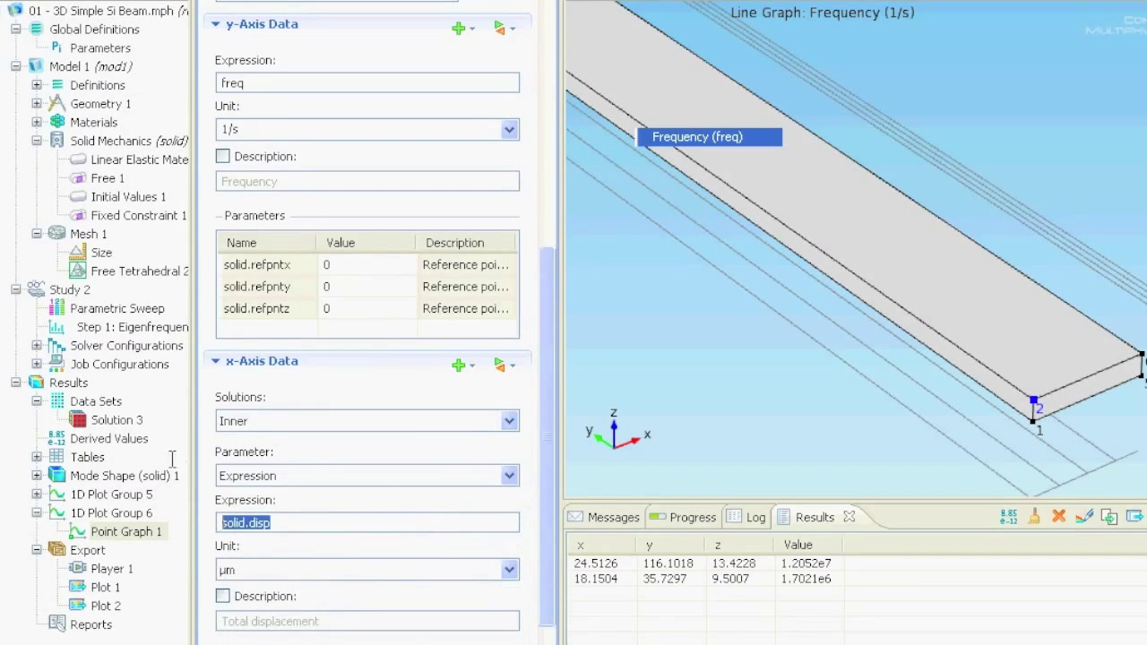
type("BeamL")
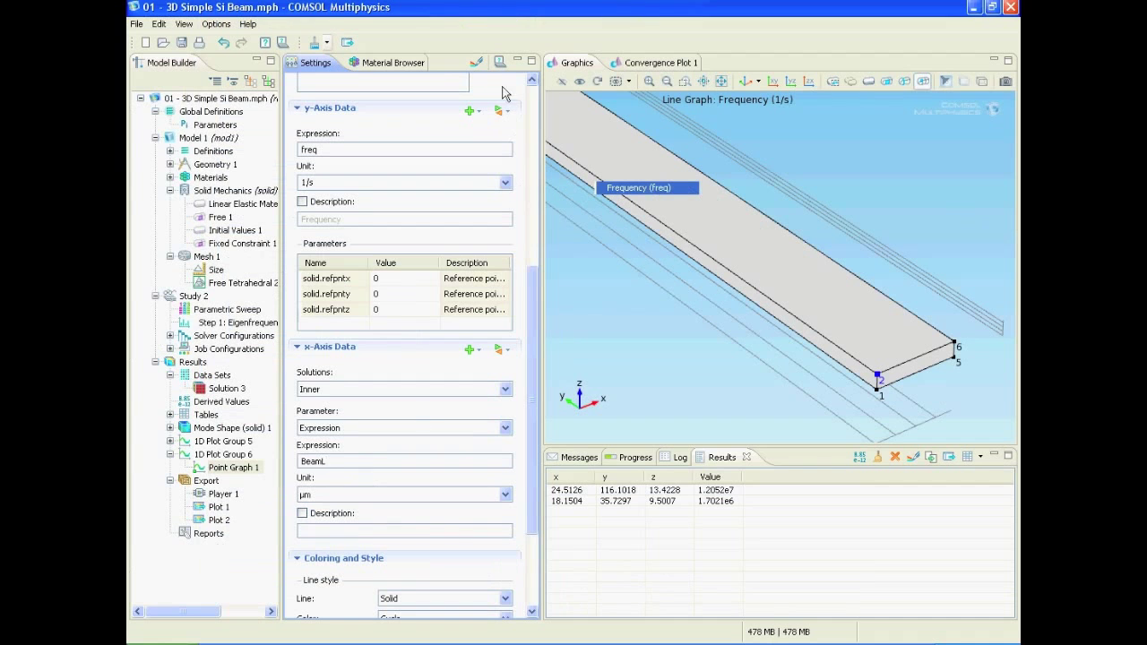
Step: Plot the graph and style it with Line None, width 2 and Point markers
left_click(477, 62)
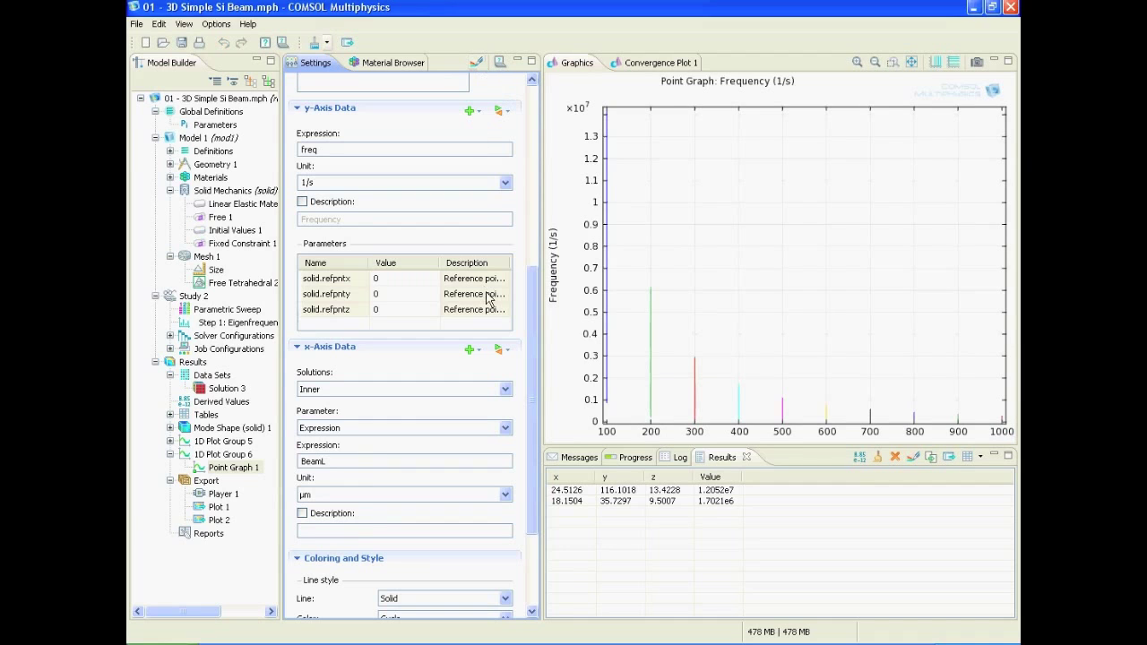
left_click_drag(529, 386, 527, 470)
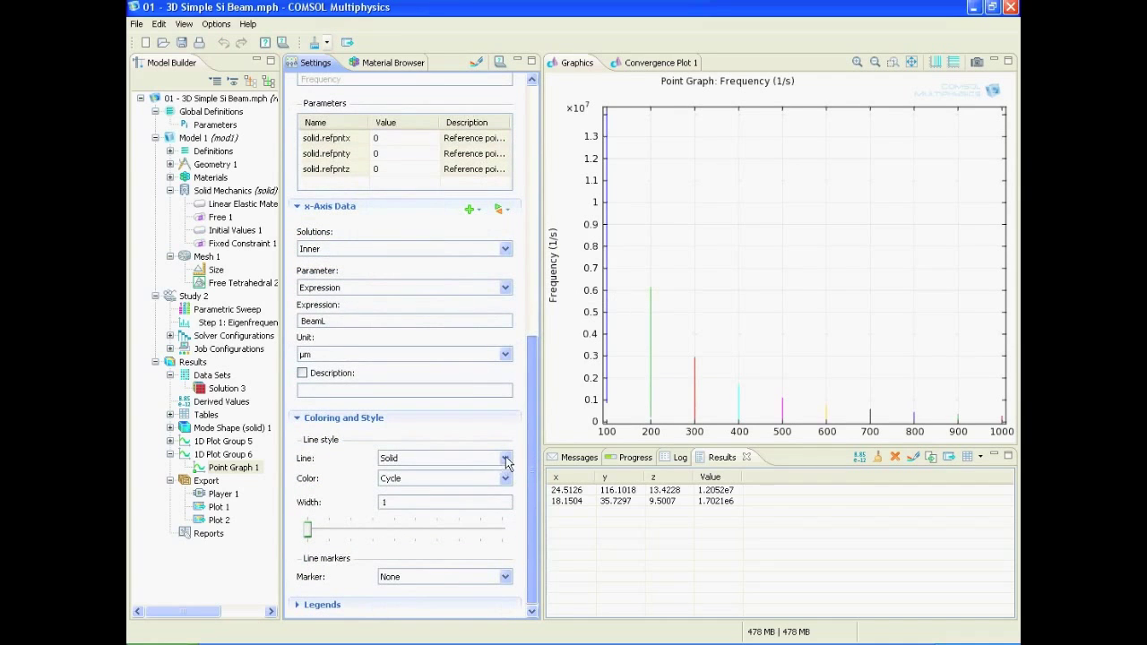
left_click(506, 459)
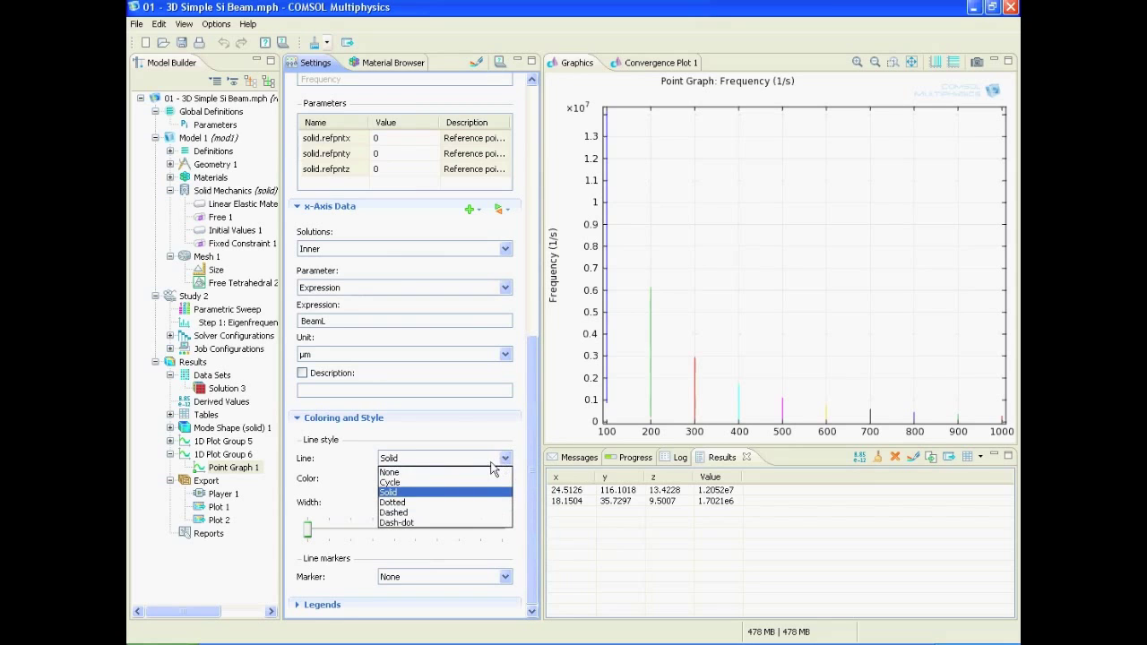
left_click(473, 473)
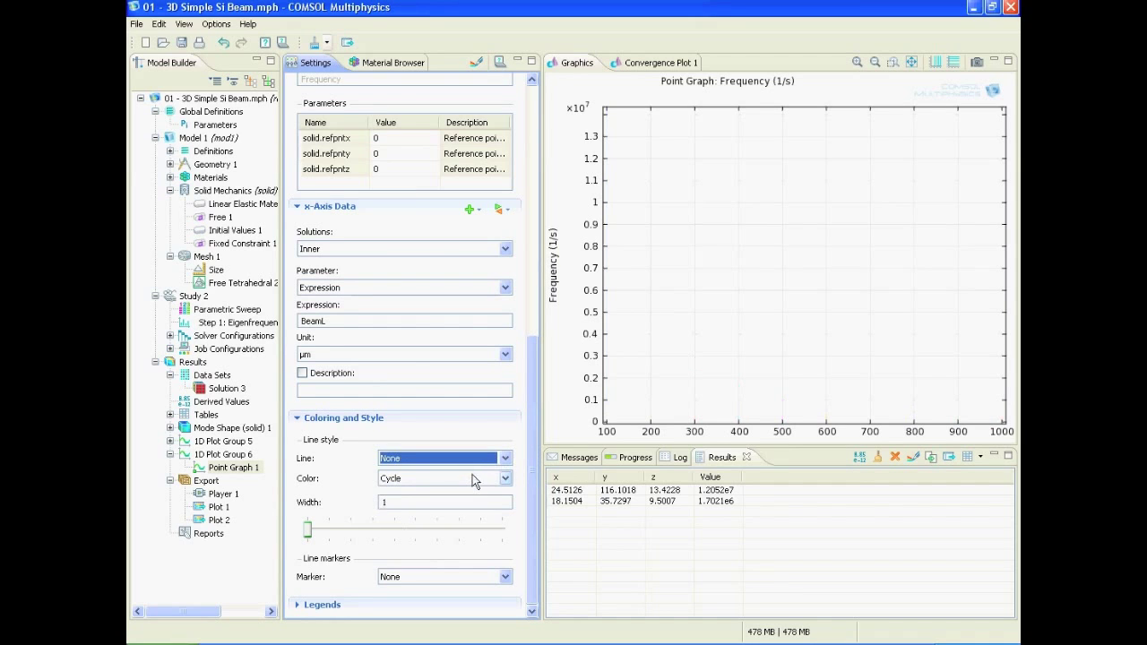
left_click(336, 530)
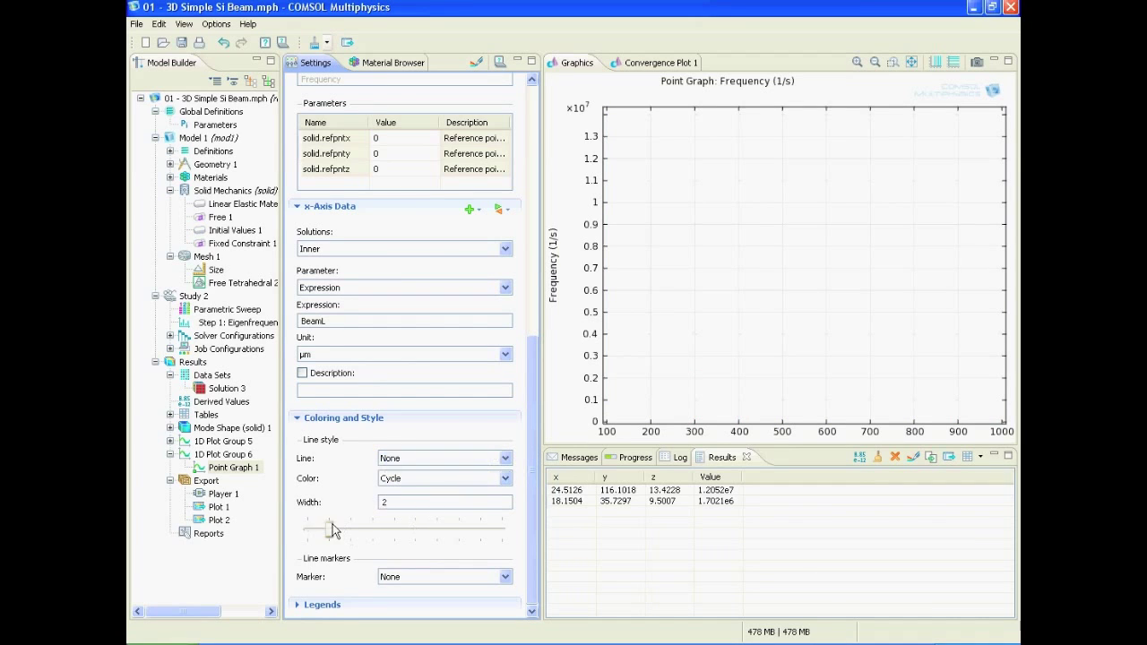
left_click(413, 581)
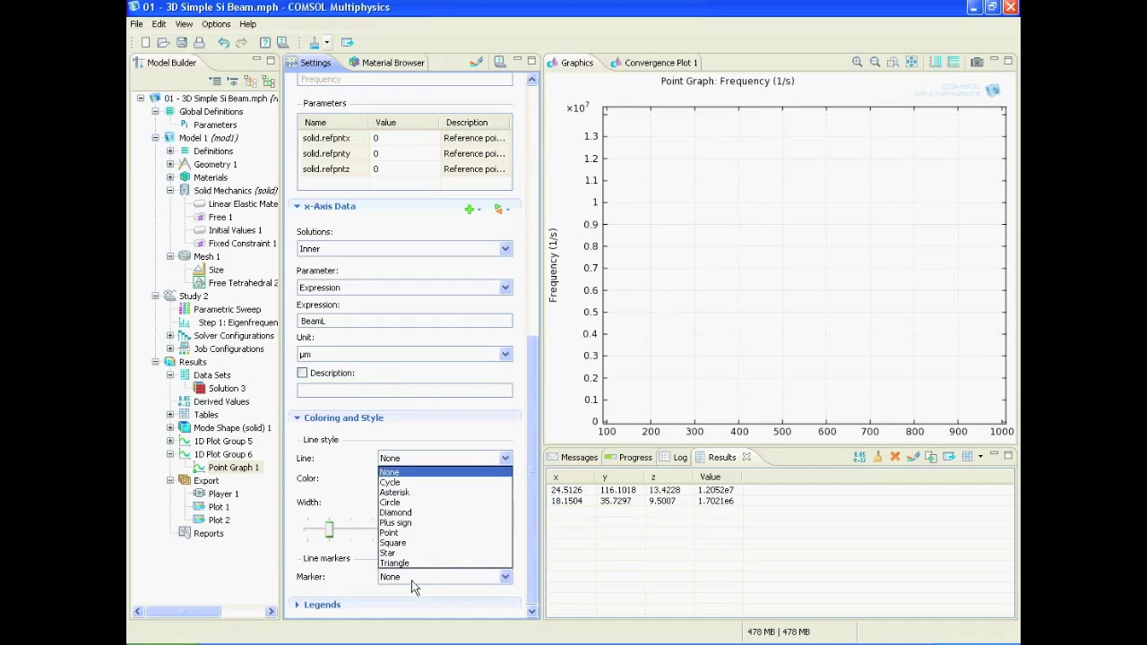
left_click(403, 532)
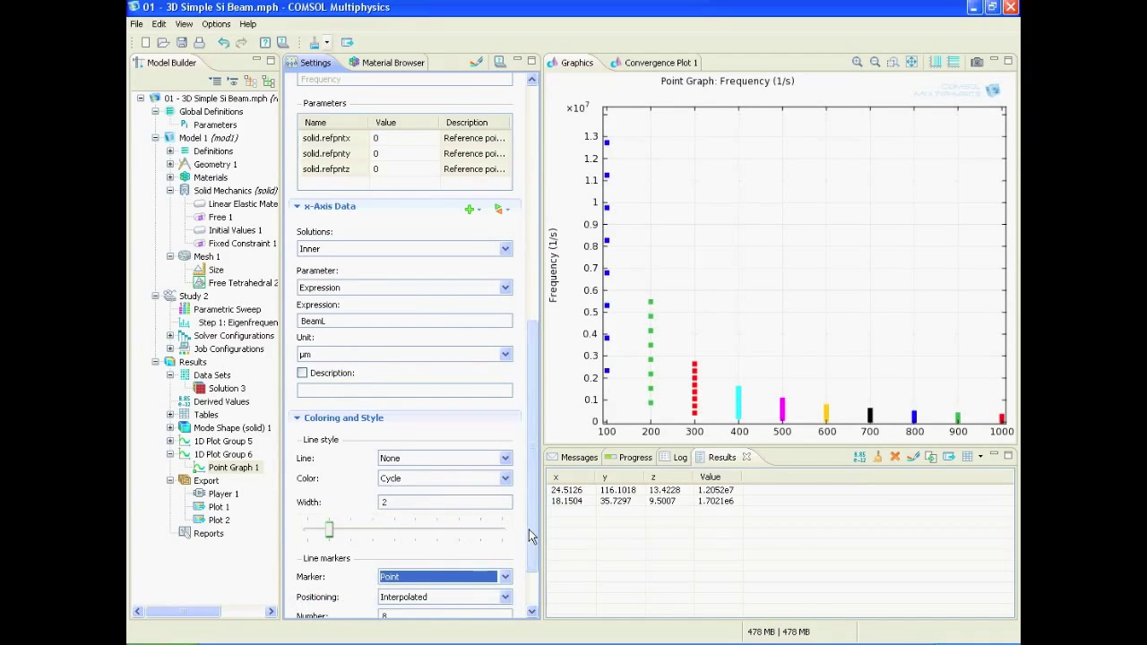
left_click_drag(530, 536, 534, 585)
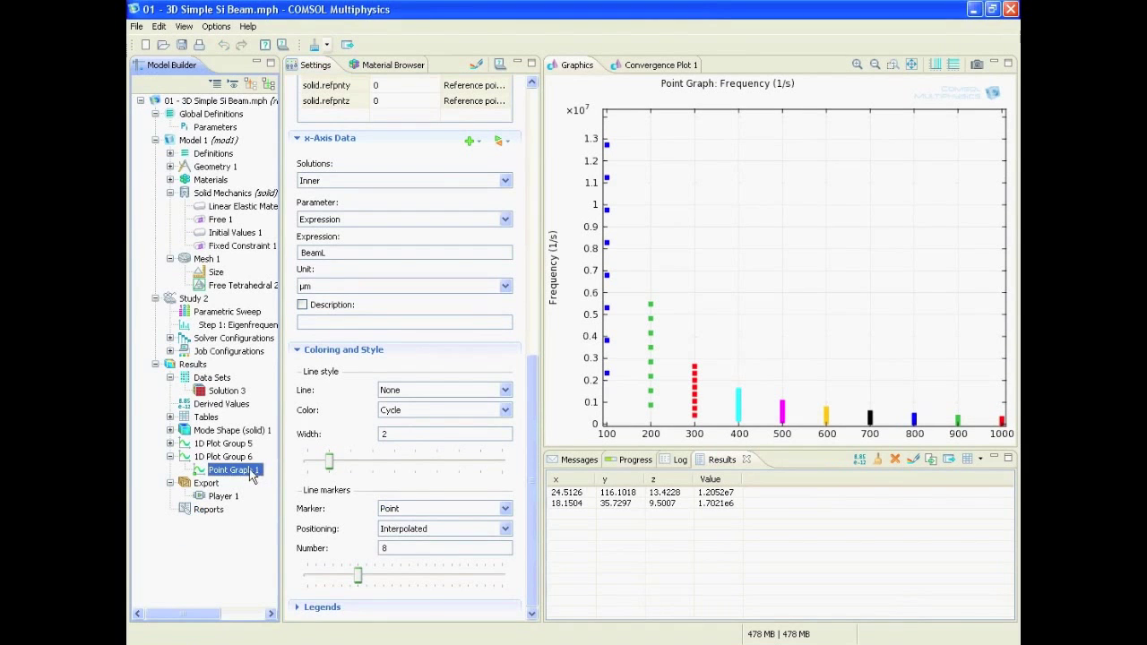
Step: Export Point Graph 1 of 1D Plot Group 6 as plot data to c:\abc.xls
right_click(249, 468)
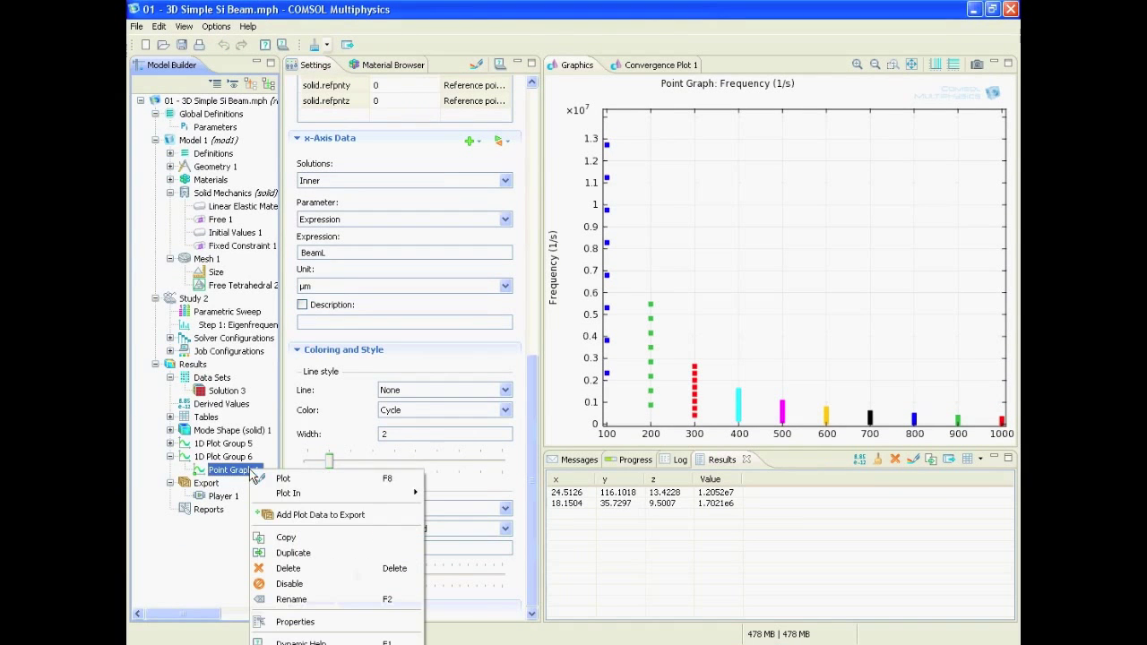
left_click(394, 518)
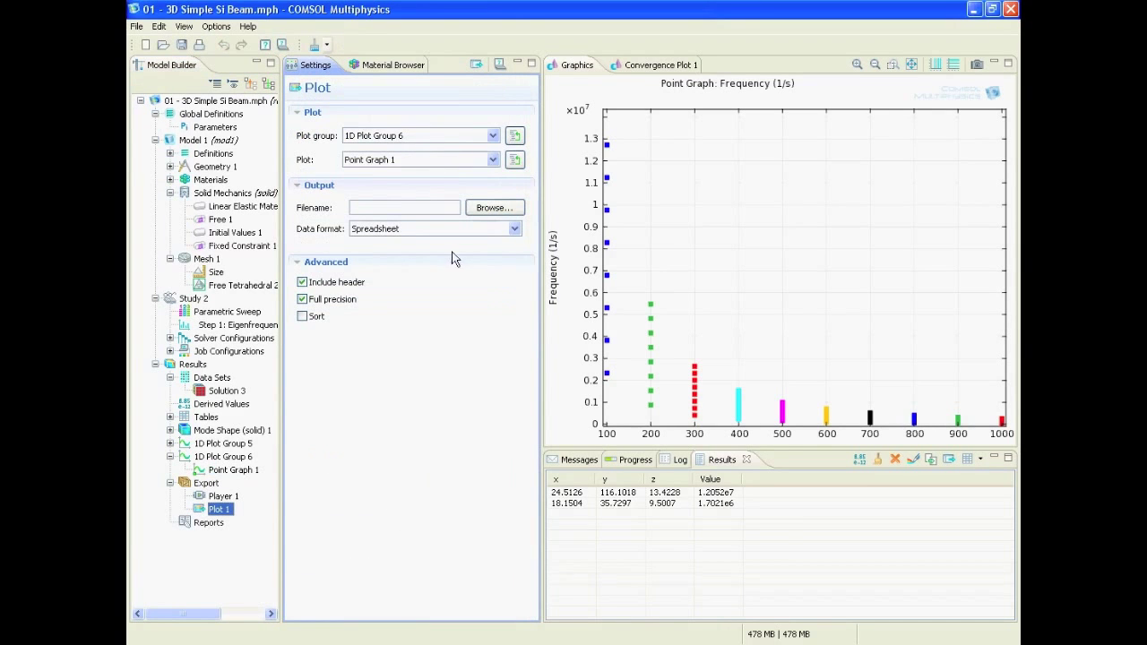
left_click(475, 137)
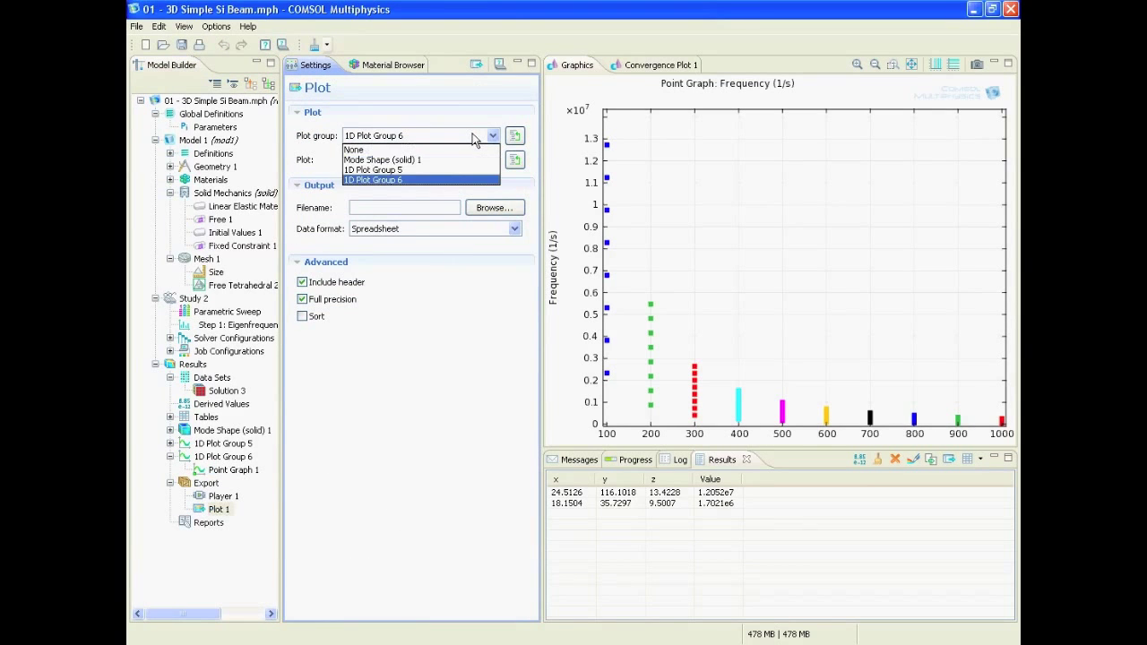
left_click(474, 139)
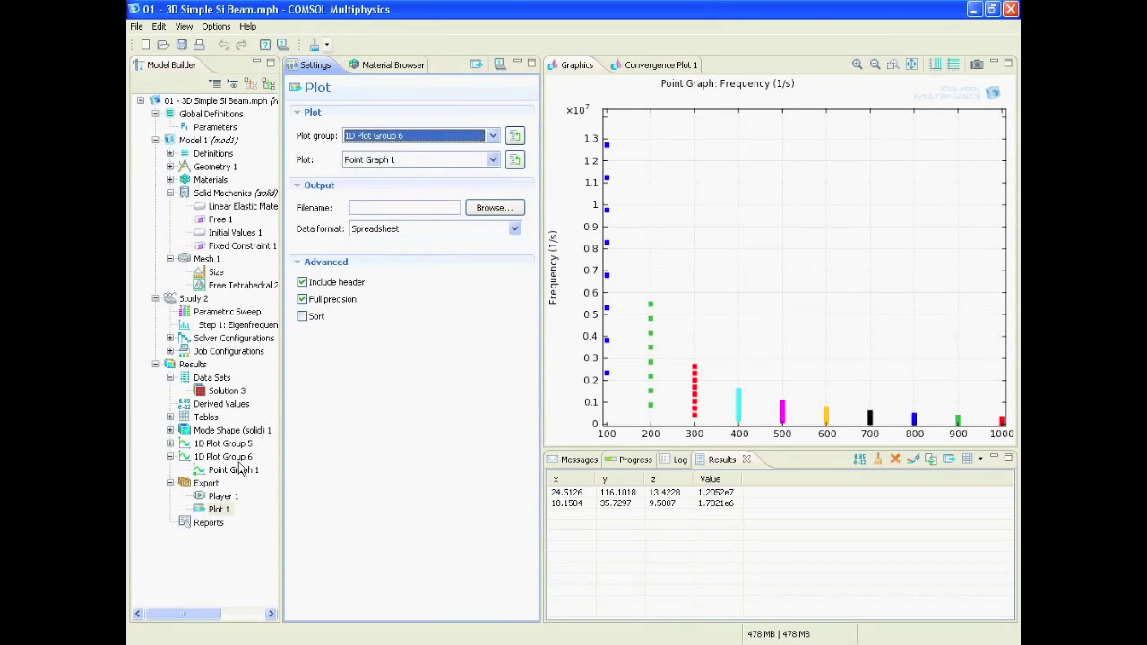
left_click(430, 161)
left_click(431, 173)
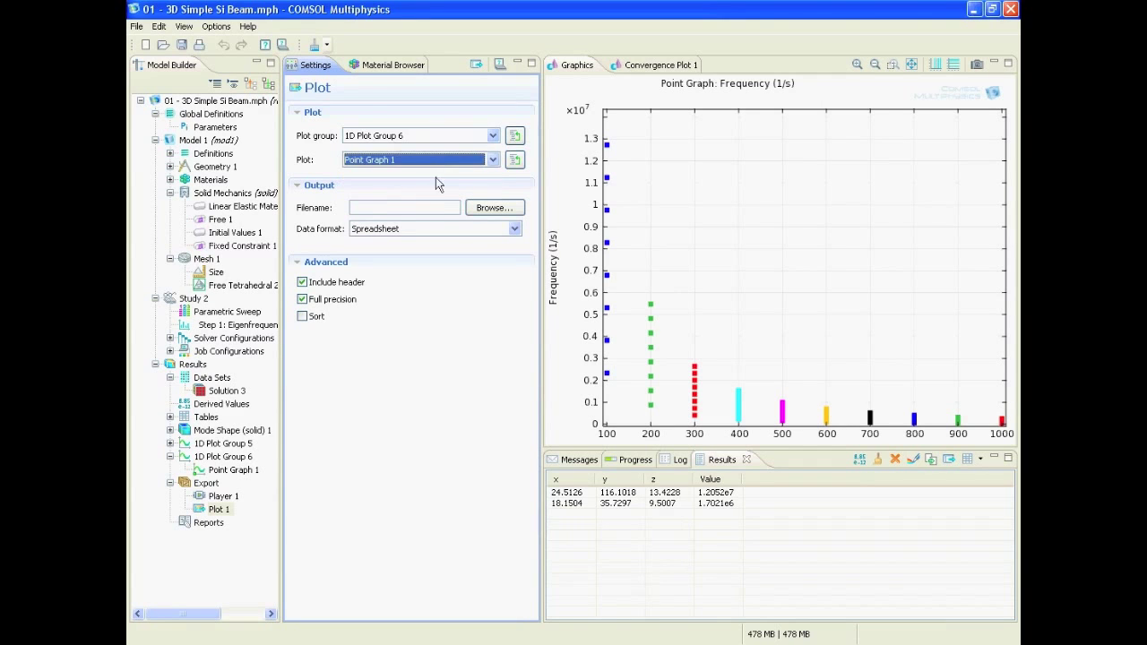
left_click(436, 207)
type("c:\\abc")
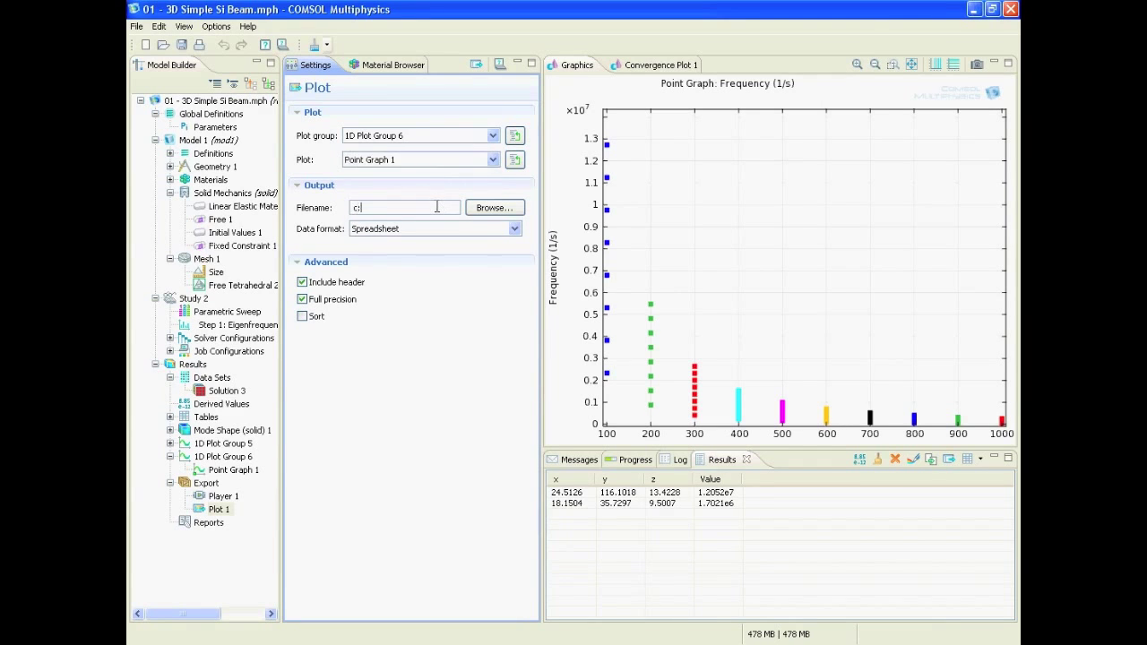
type(".xls")
left_click(476, 64)
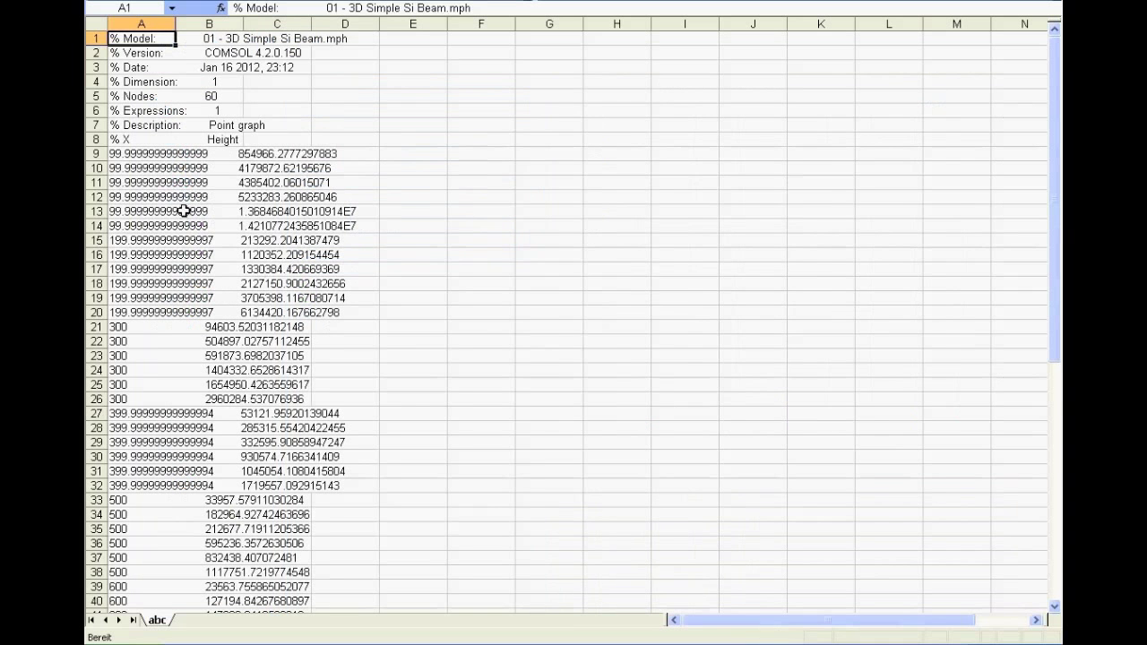
Step: Step through abc.xls rows to check the frequencies for lengths 100, 200 and 300
left_click(179, 211)
key("Left")
key("Down")
key("Down")
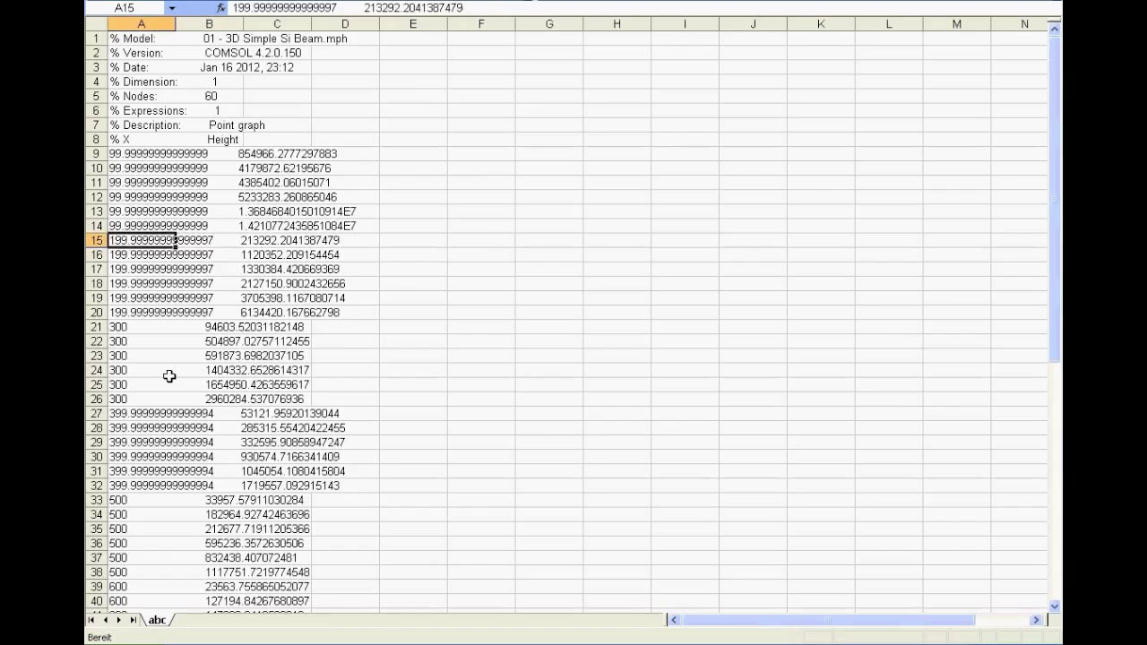
key("Down")
key("Down")
key("Down")
key("Down")
key("Down")
key("Down")
key("Down")
key("Down")
key("Right")
key("Right")
key("Right")
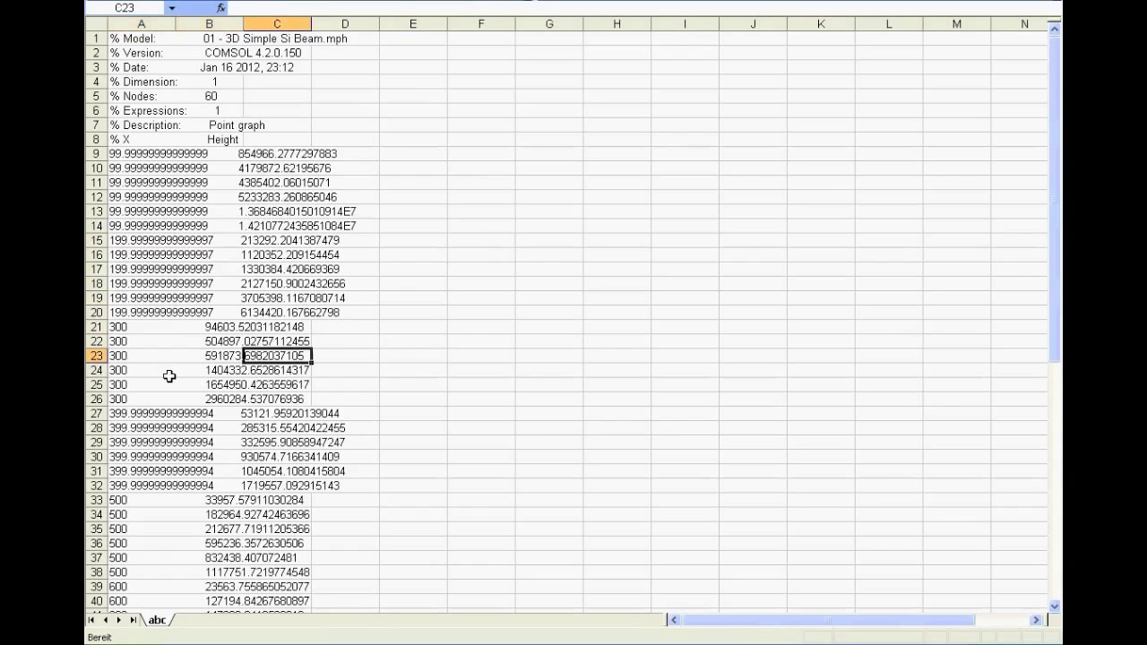
key("Left")
key("Left")
key("Left")
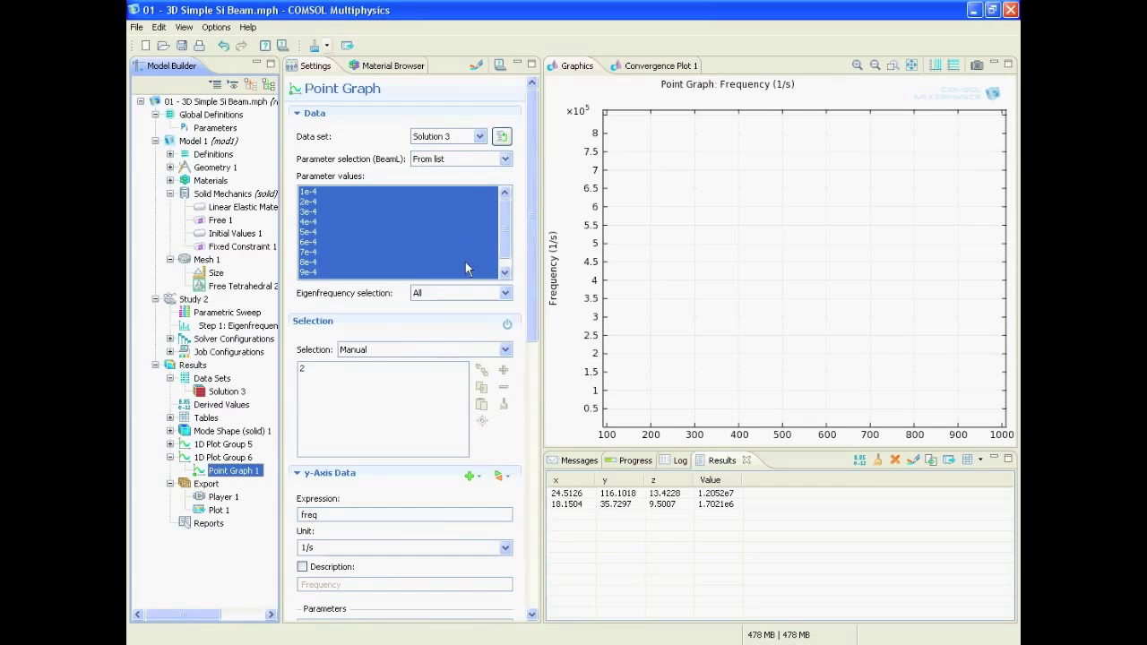
Step: Plot only the first eigenfrequency per length, with markers positioned in data points
left_click(466, 293)
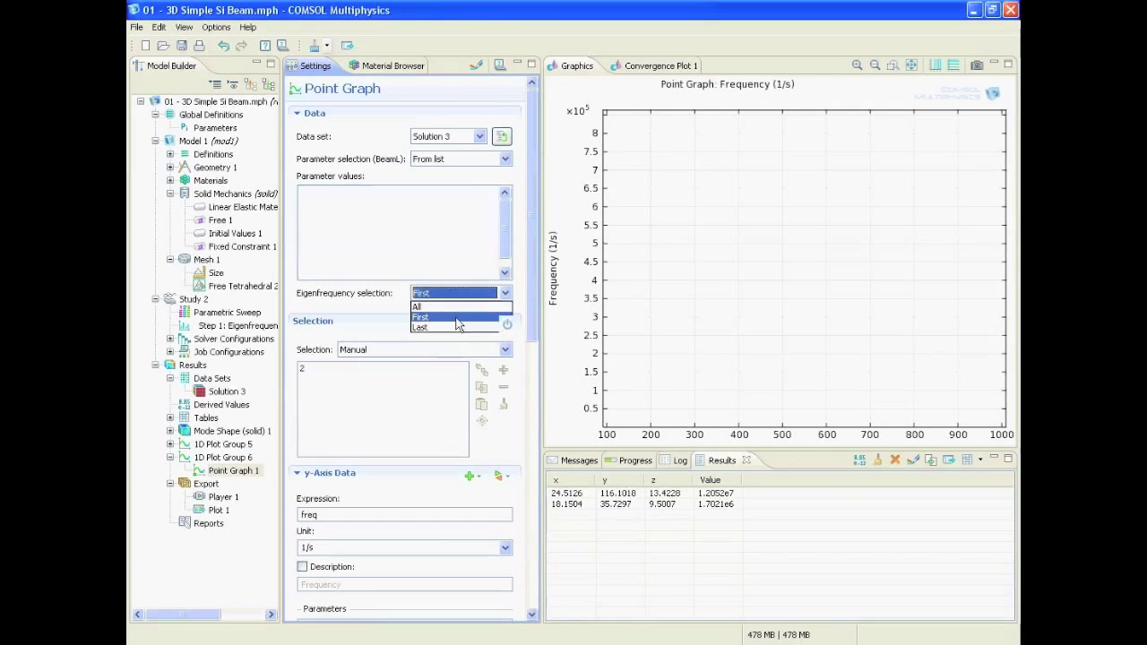
left_click(456, 318)
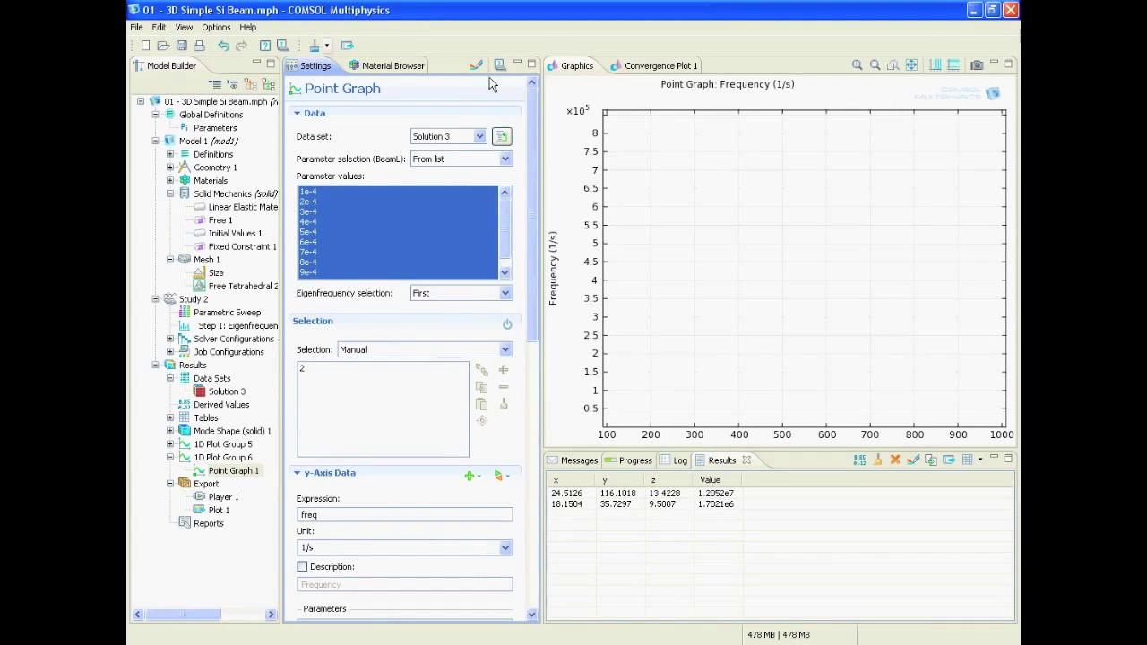
left_click_drag(533, 161, 541, 434)
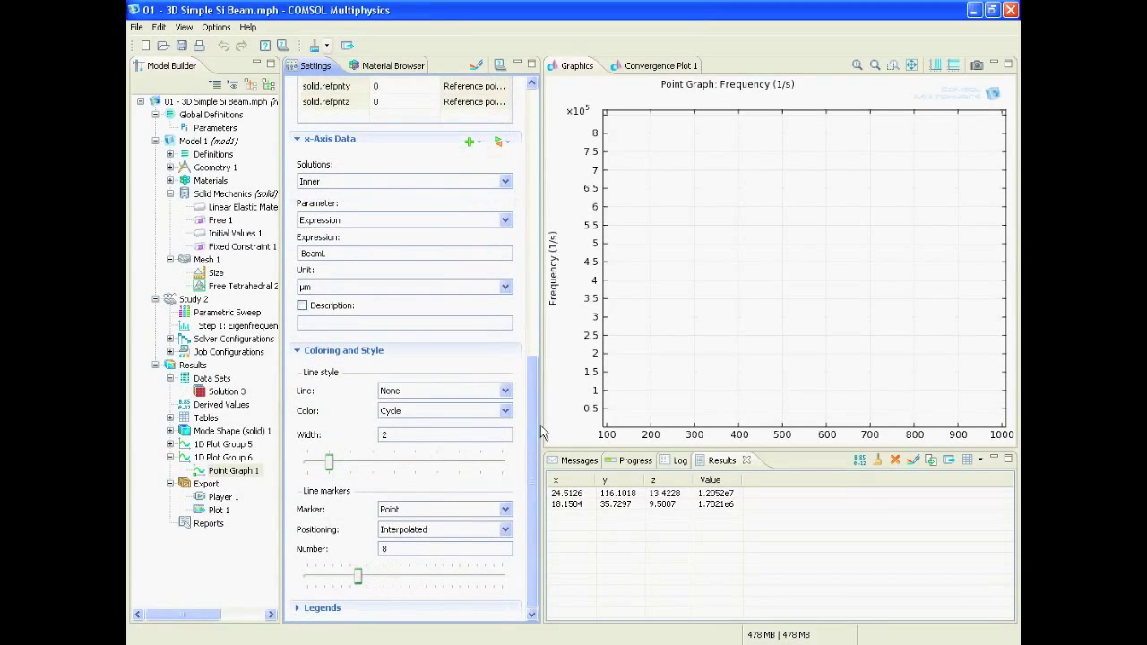
left_click(445, 531)
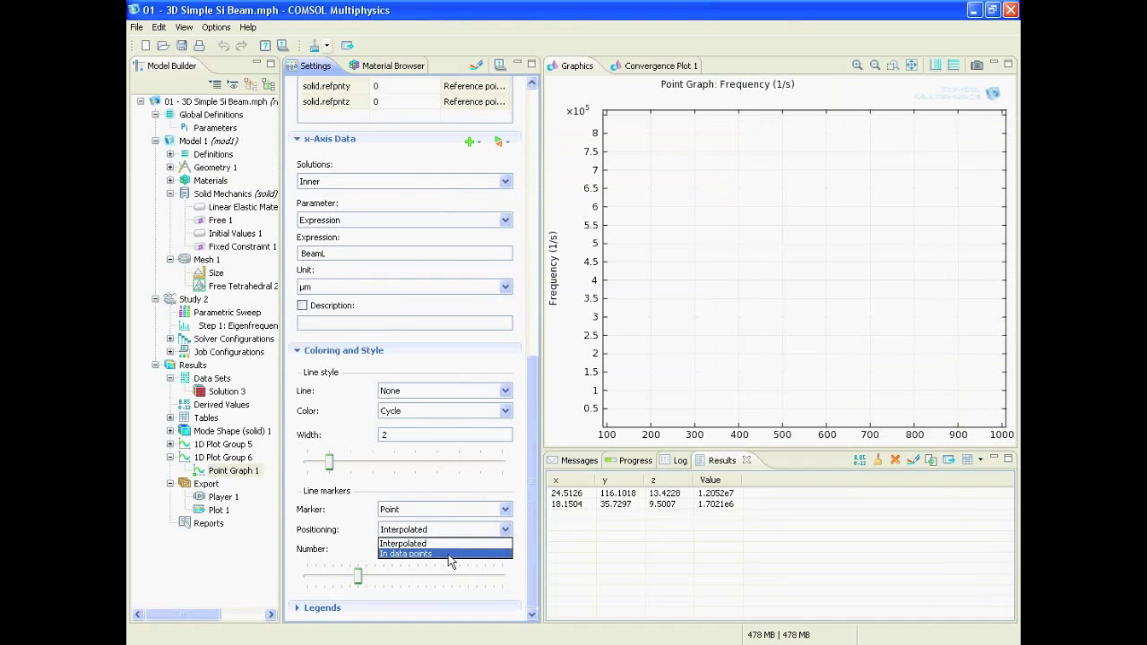
left_click(449, 555)
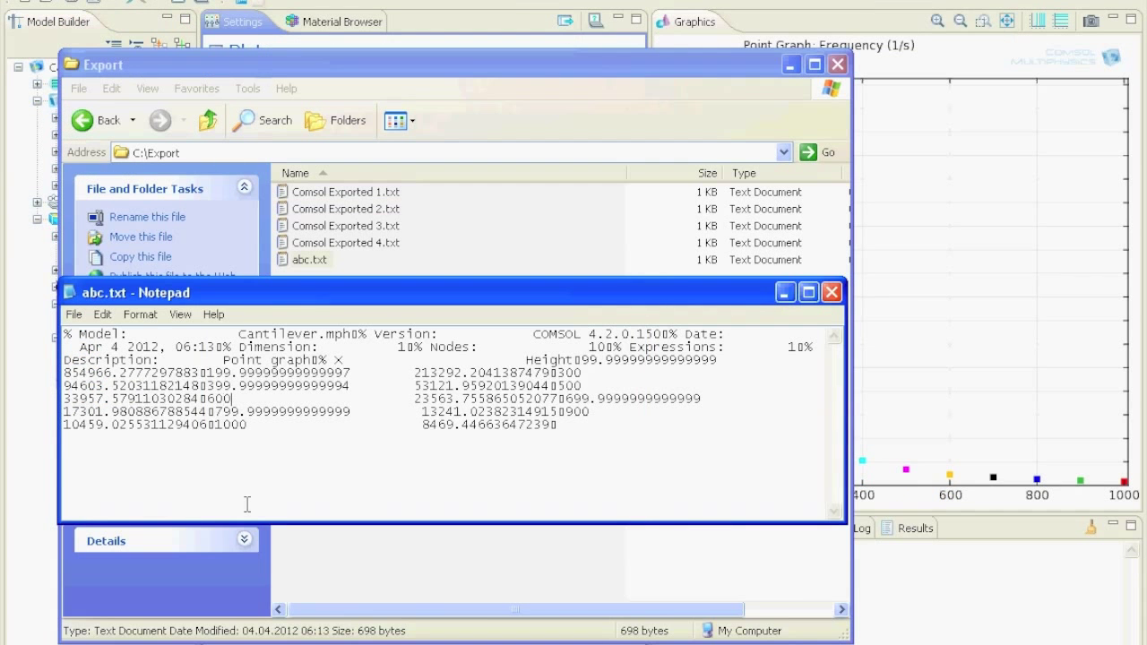
Step: Inspect the separator characters after the value 600 in abc.txt
key("Right")
key("Right")
key("Right")
key("Right")
key("Right")
key("Right")
key("Right")
key("Right")
key("Right")
key("Right")
key("Right")
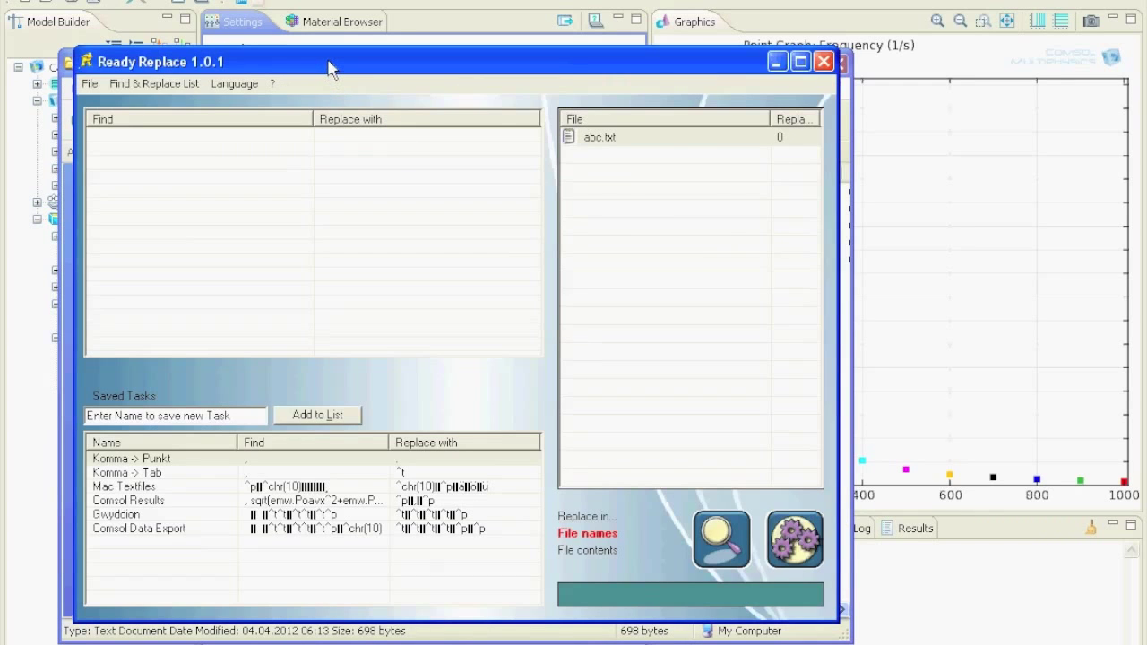
Step: Remove the duplicate abc.txt entry from Ready Replace's file list
left_click_drag(330, 70, 625, 71)
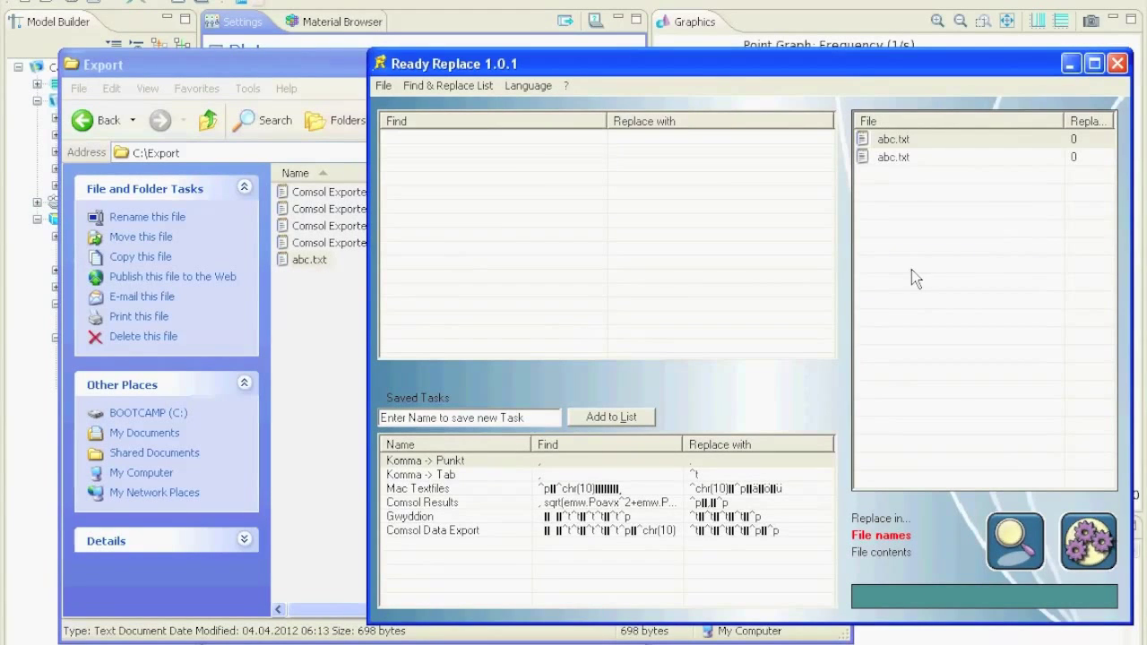
left_click(887, 140)
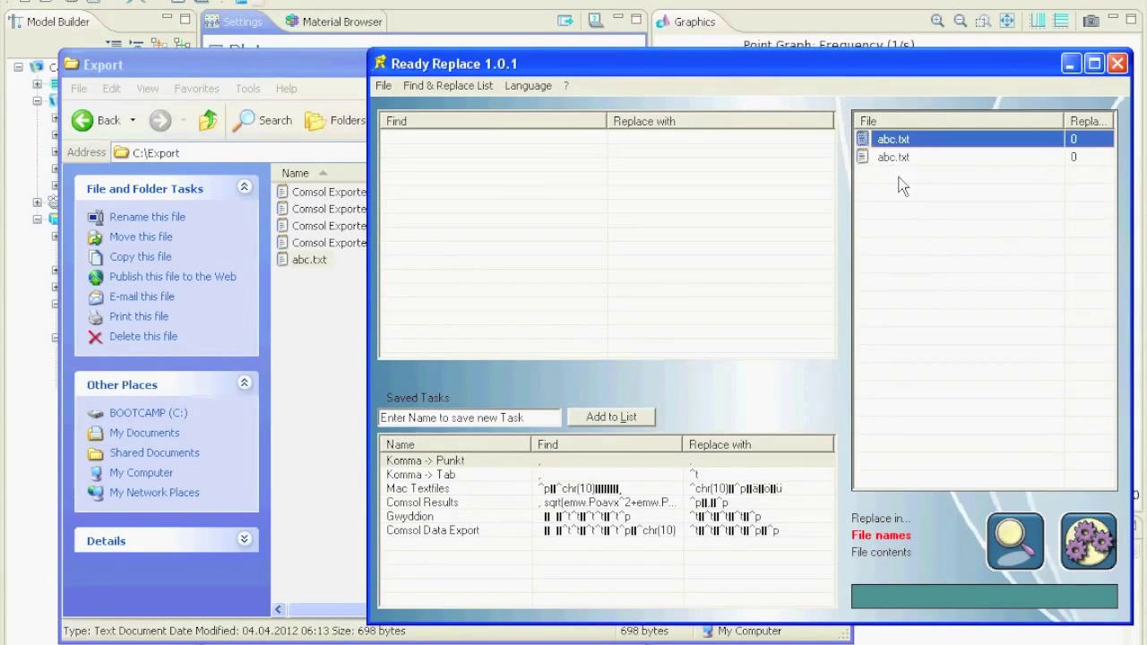
key("Delete")
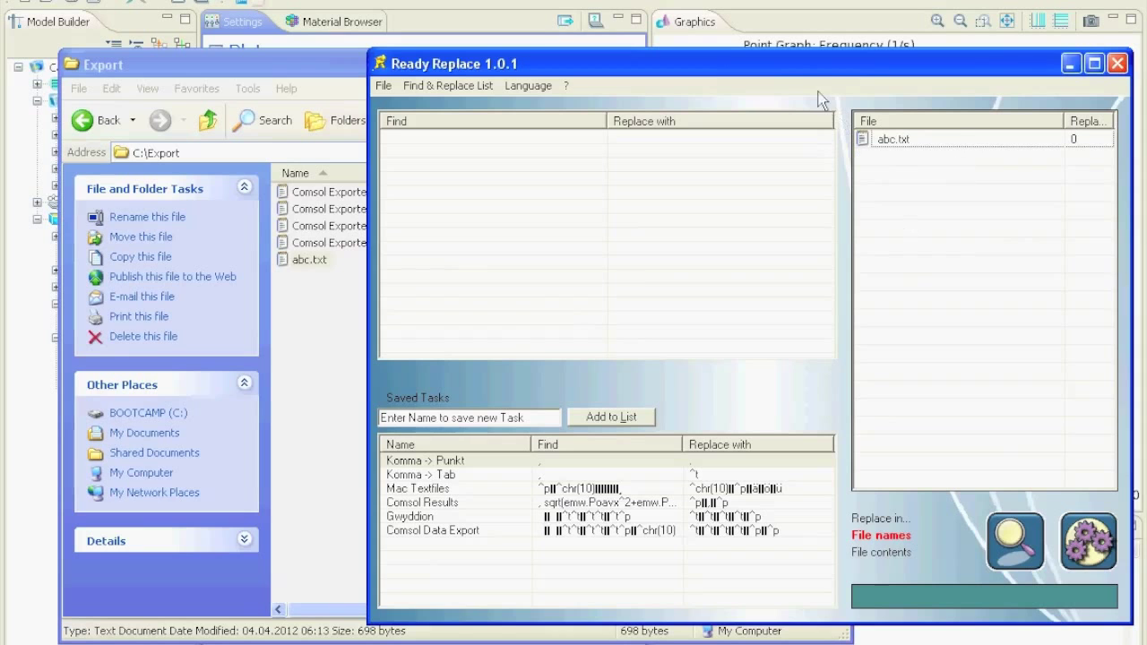
left_click_drag(799, 64, 510, 77)
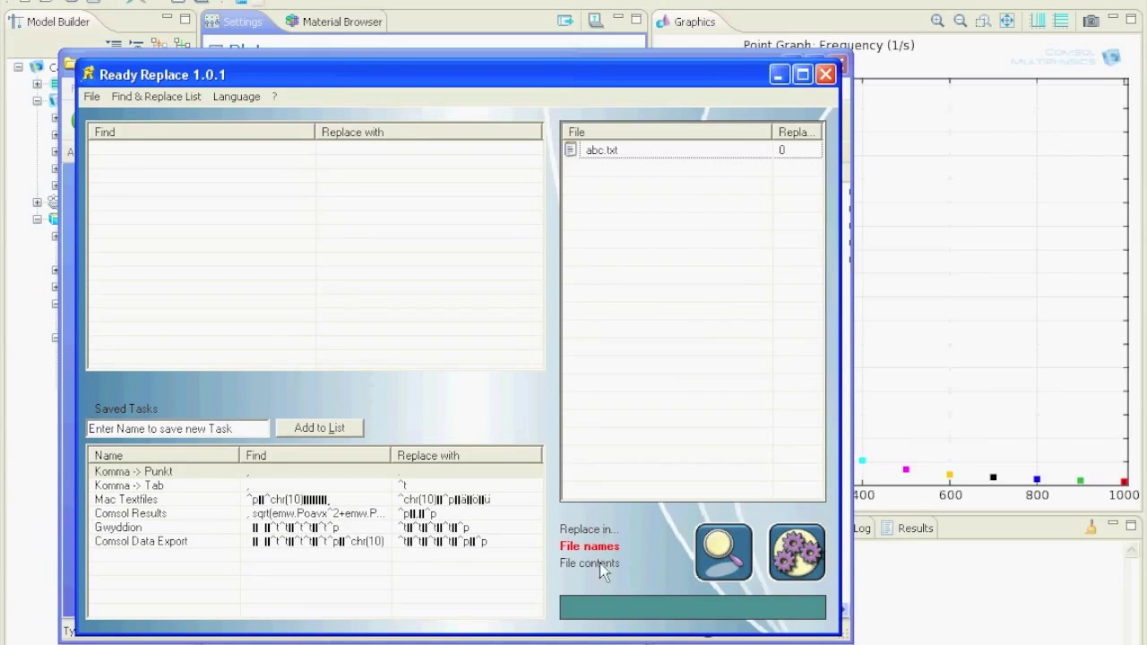
Step: Replace in file contents and add the line-feed to ^p paragraph-break rule
left_click(600, 568)
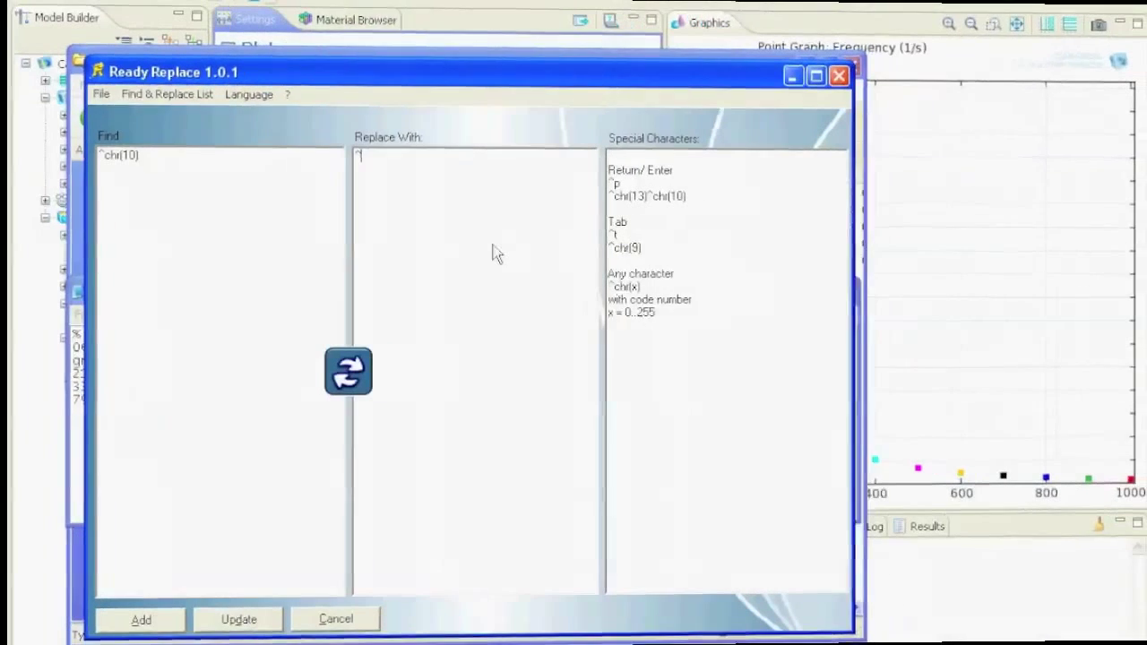
type("p")
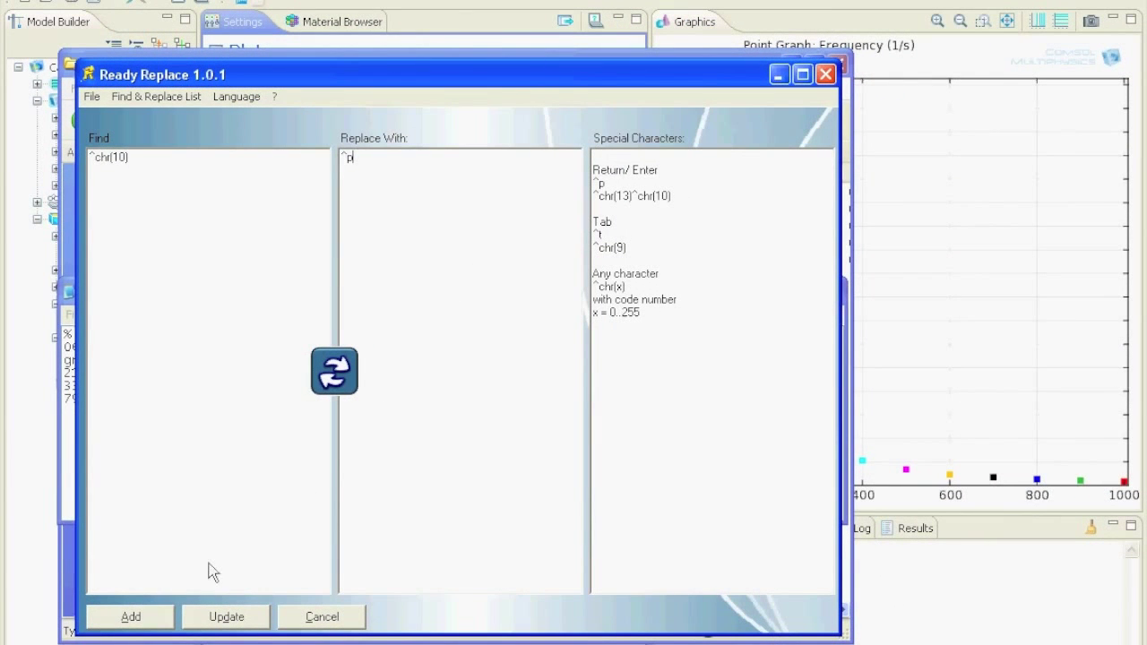
left_click(146, 621)
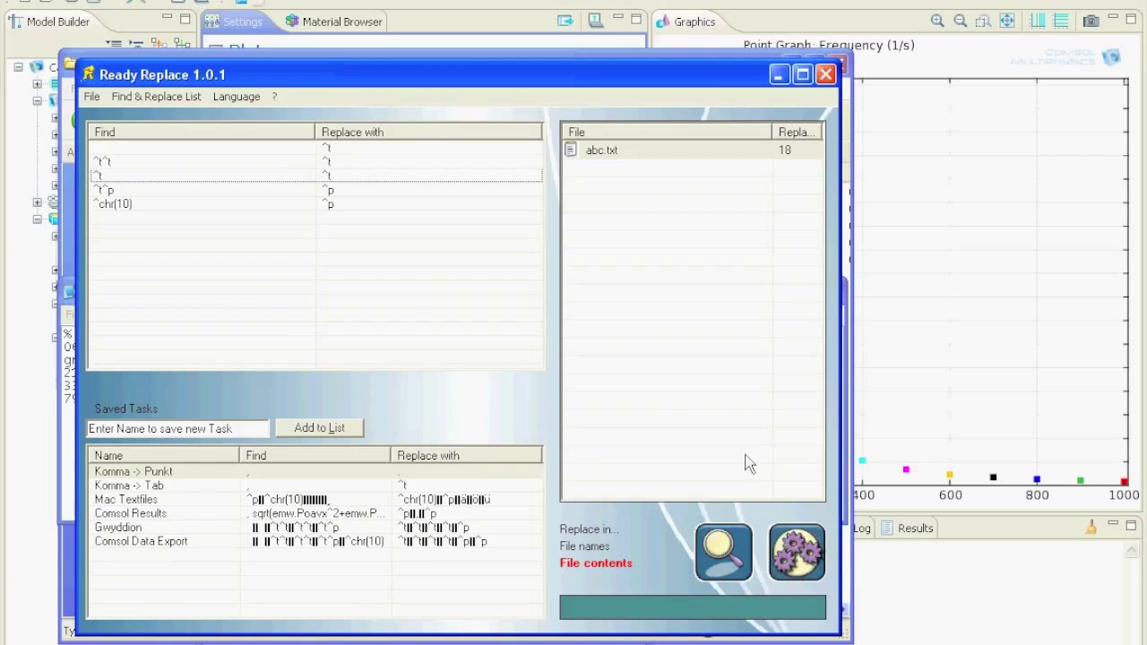
Step: Save the replacement rules as task 'Comsol' and select the cleaned data rows
left_click(239, 432)
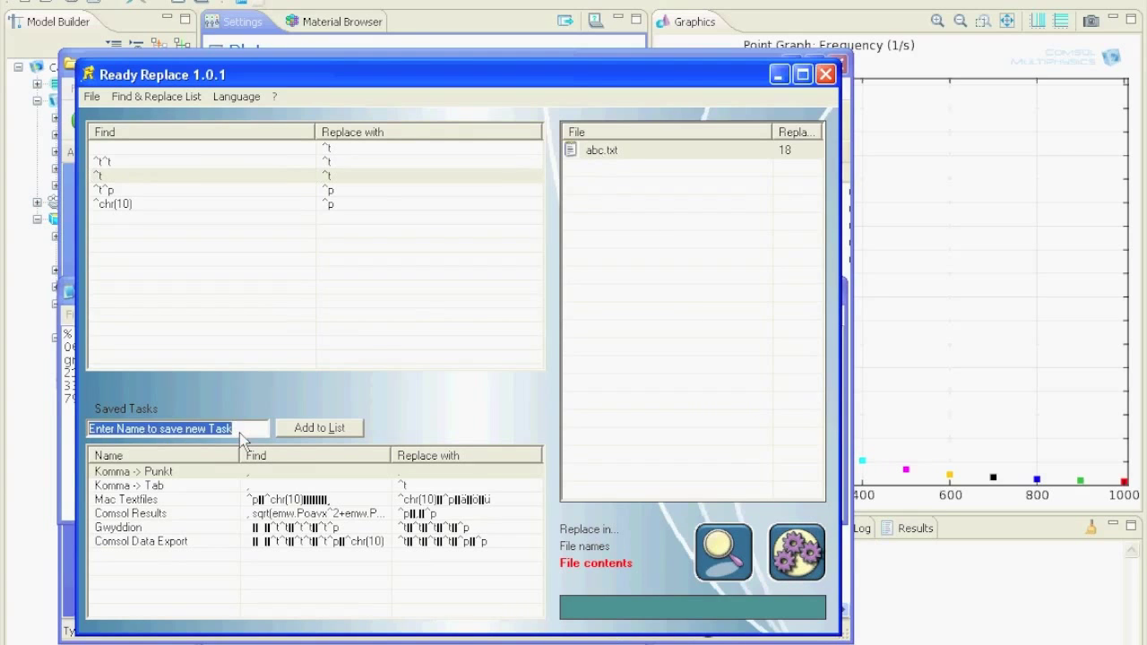
type("Comsol")
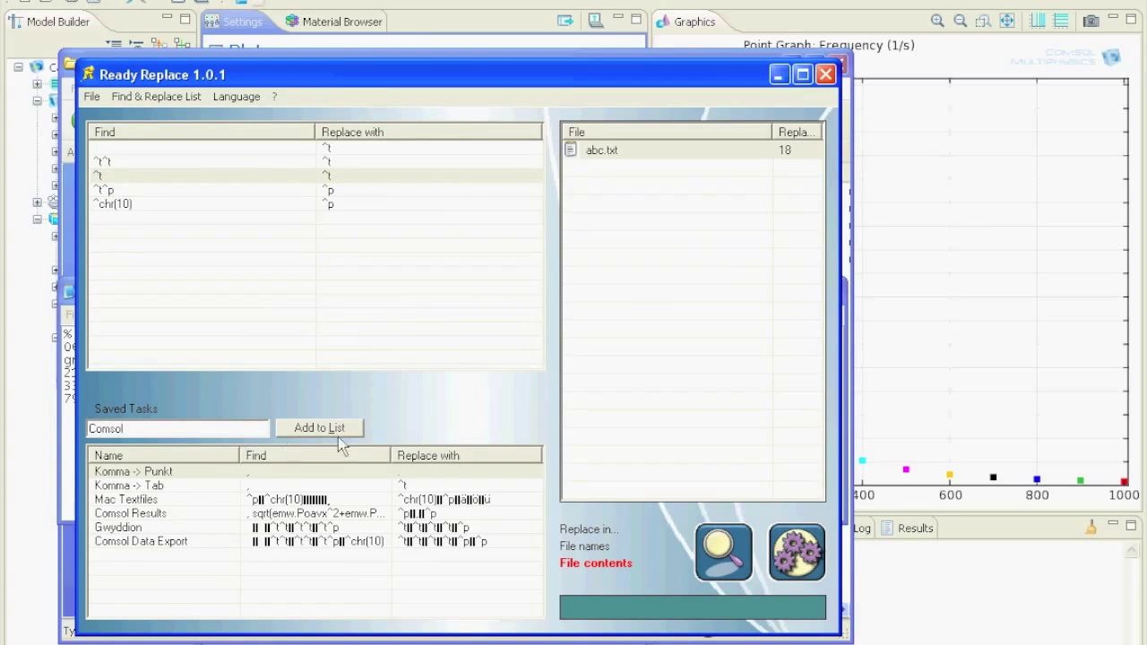
left_click(338, 429)
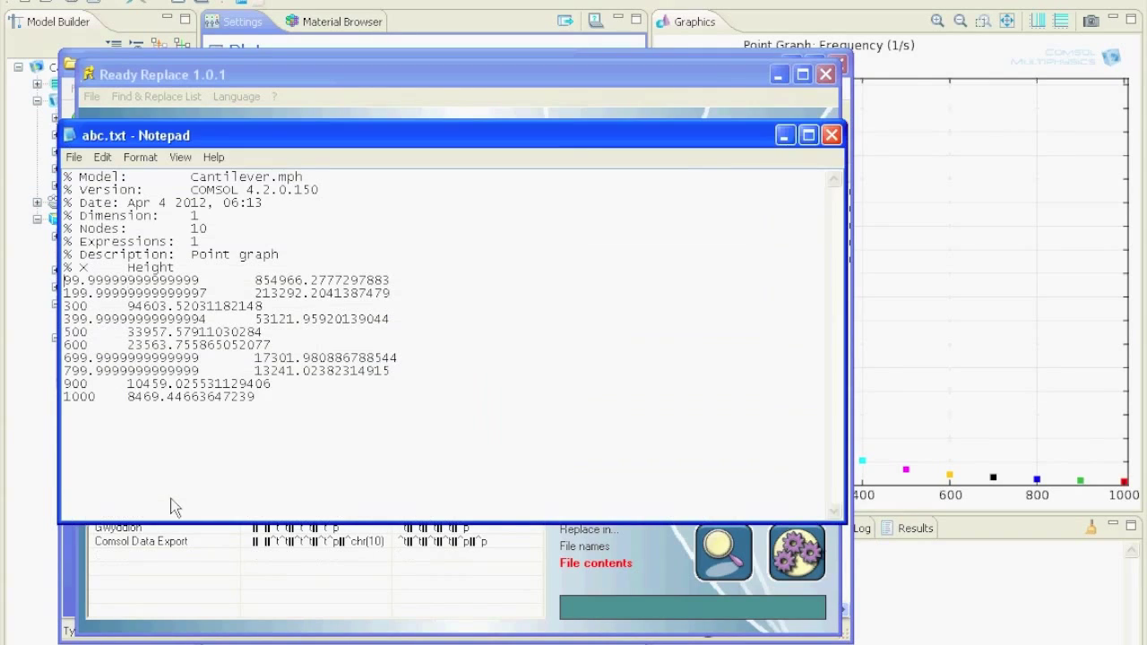
left_click(291, 390, "shift")
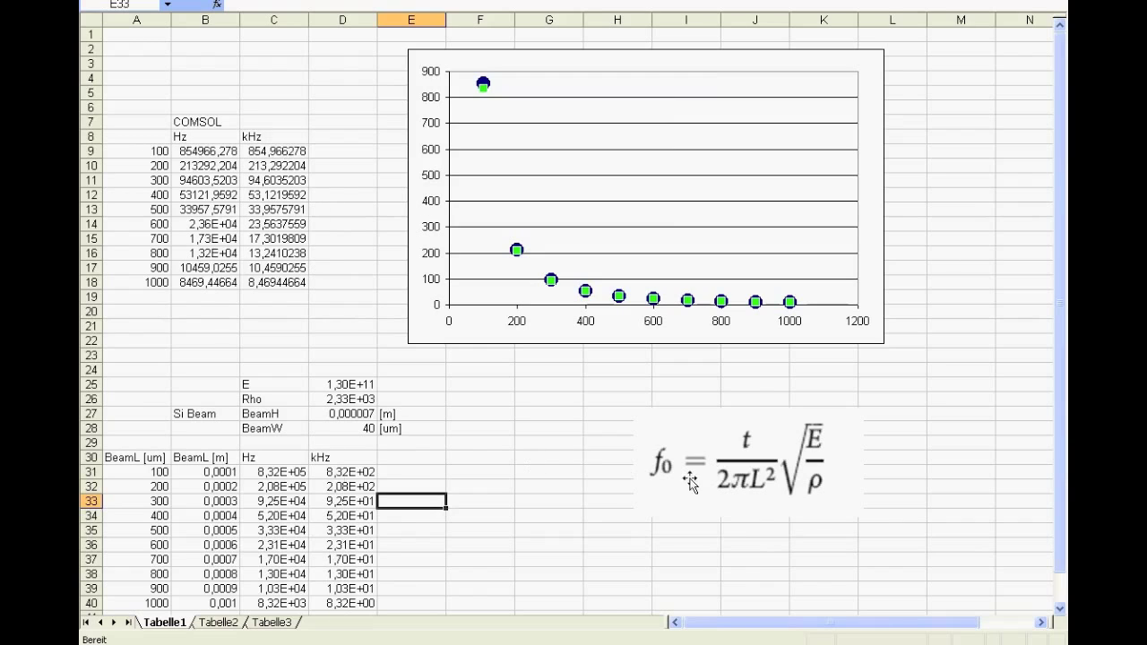
left_click(708, 500)
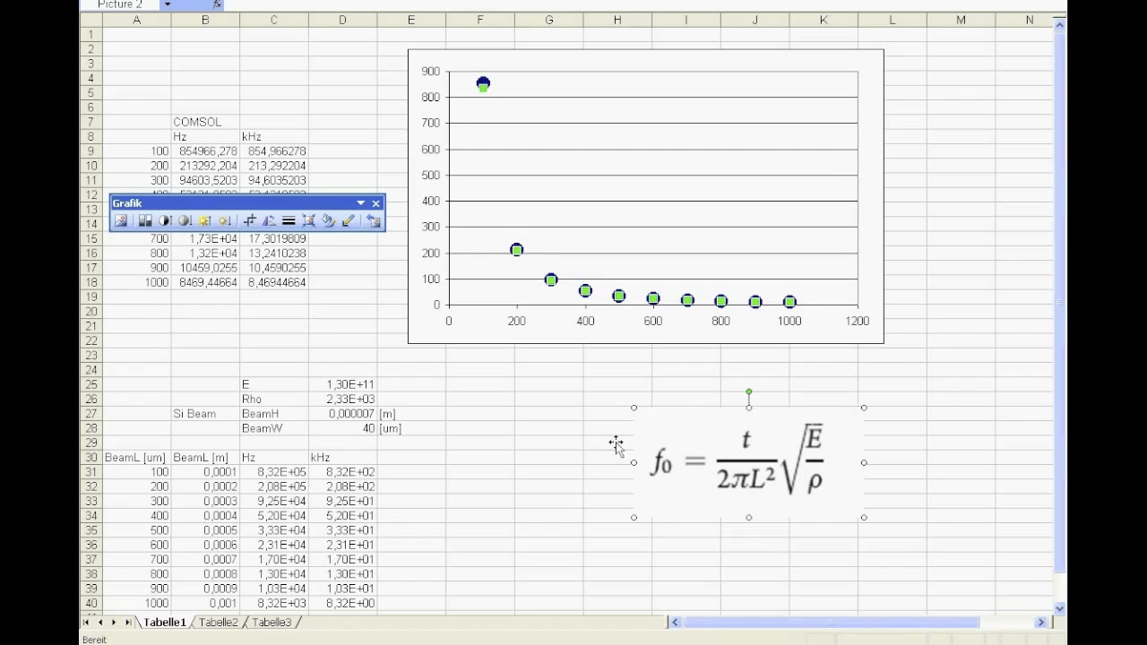
left_click(296, 473)
double_click(295, 473)
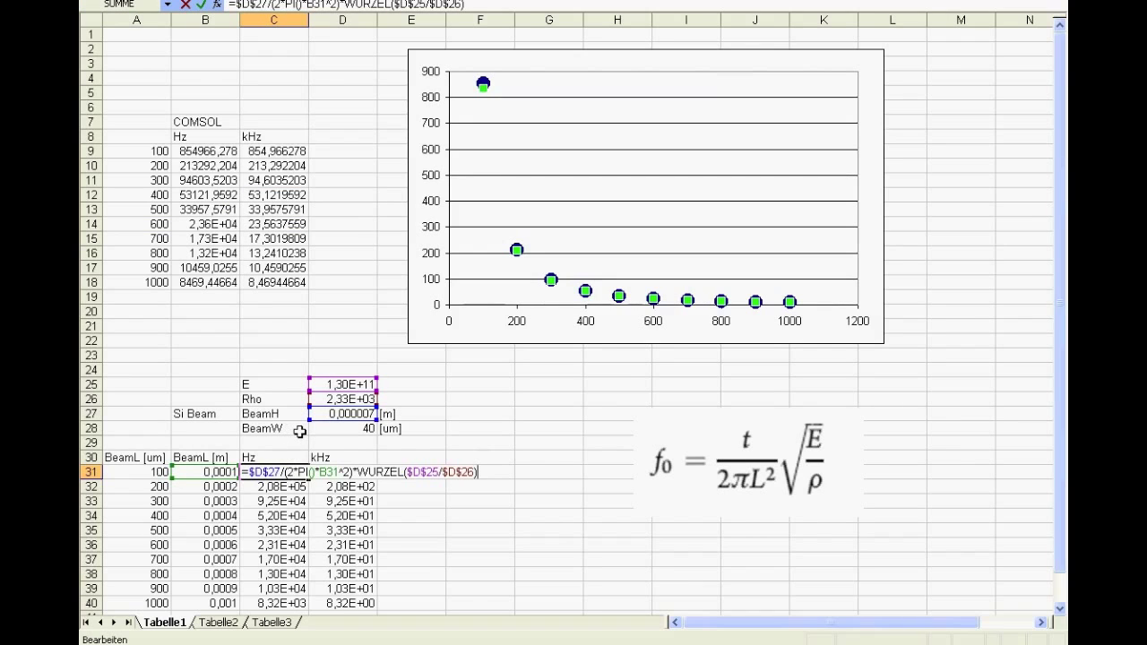
left_click(474, 437)
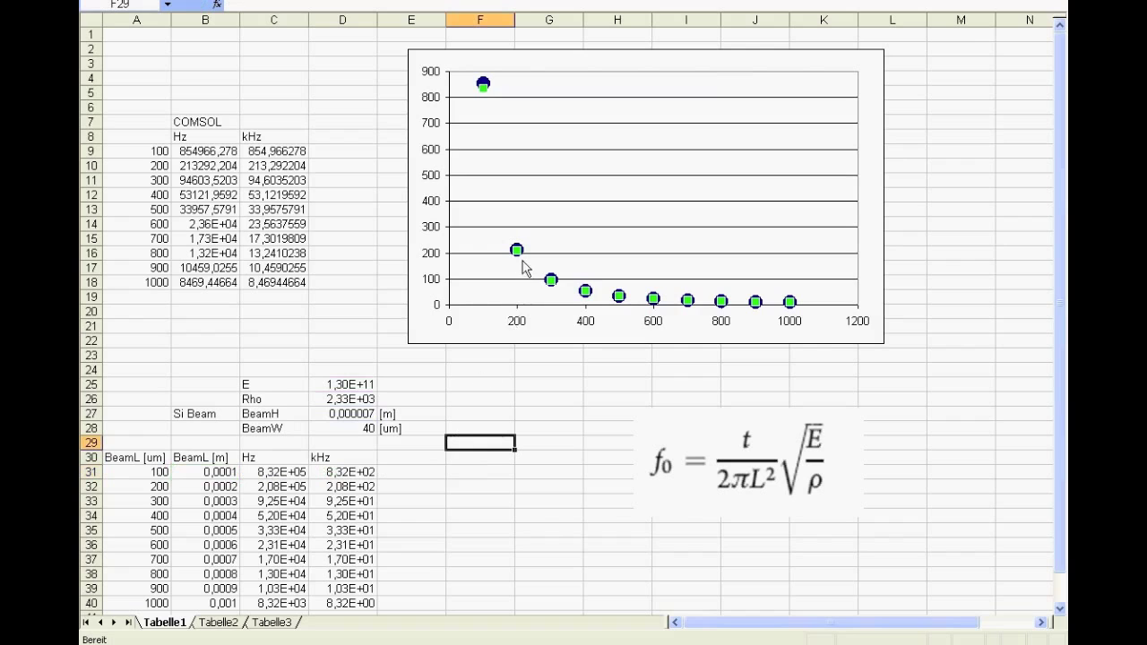
left_click(517, 250)
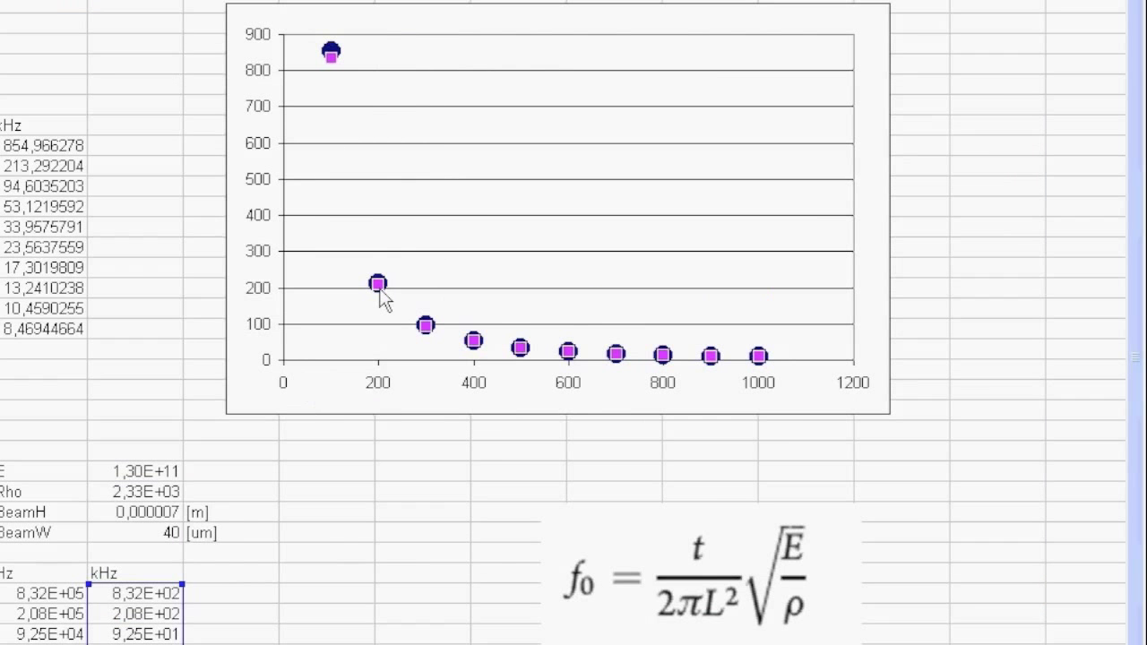